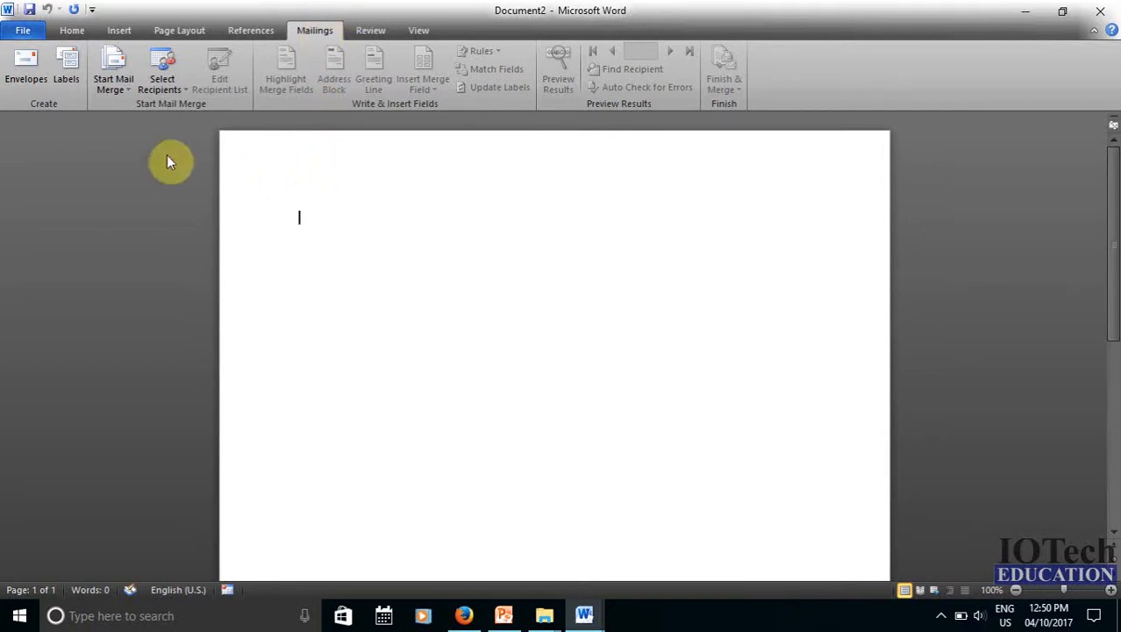
Open the Envelopes and Labels dialog from the Mailings tab
click(26, 68)
Enter a five-line delivery address: 'To', the recipient's name, care-of name, street address and PIN code
click(390, 183)
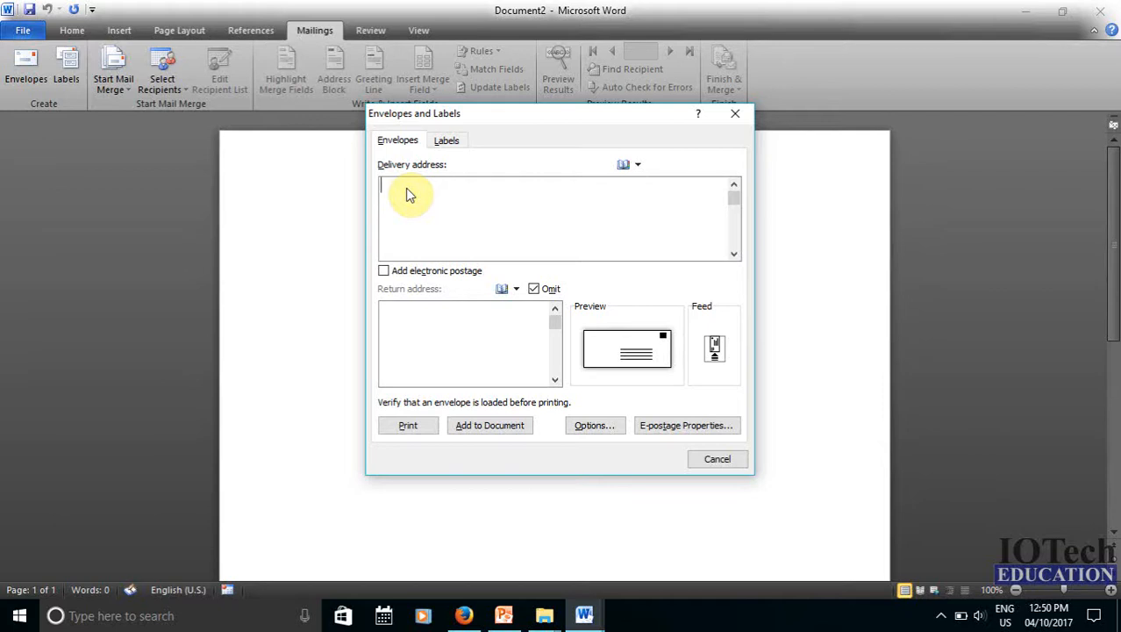
text(To)
key(Return)
key(Return)
key(Return)
text(Addre)
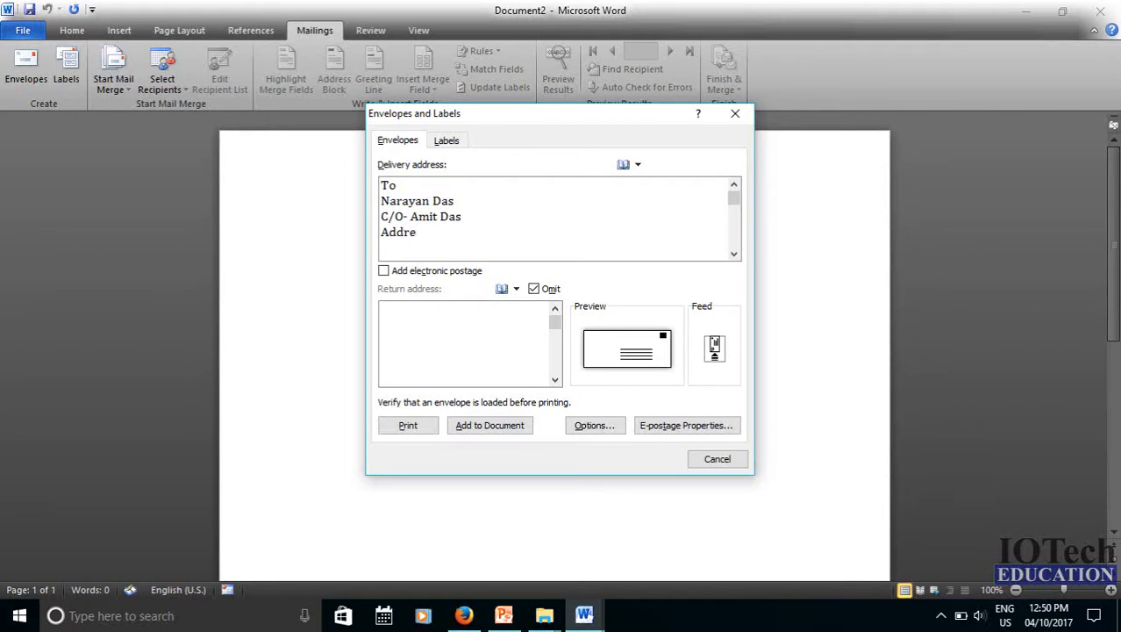
text(ss- Siliguri Derjeeling)
key(Return)
text(Pin- 730051)
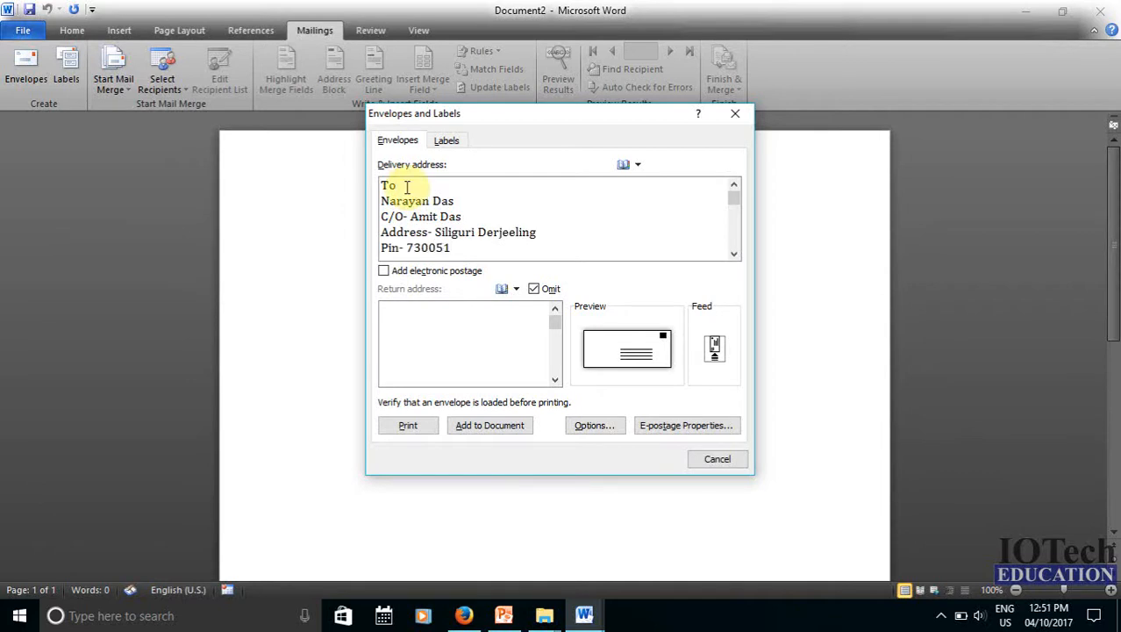
Add a return address reading 'From', IOTech Education, a care-of name, the sender's address and PIN
click(393, 312)
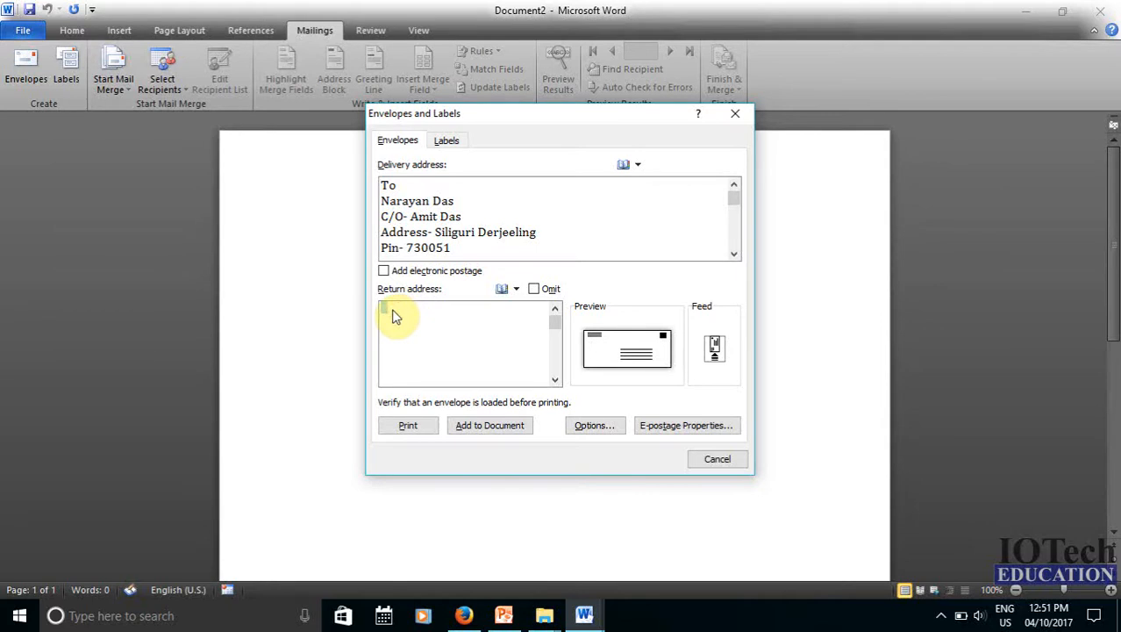
text(From)
key(Return)
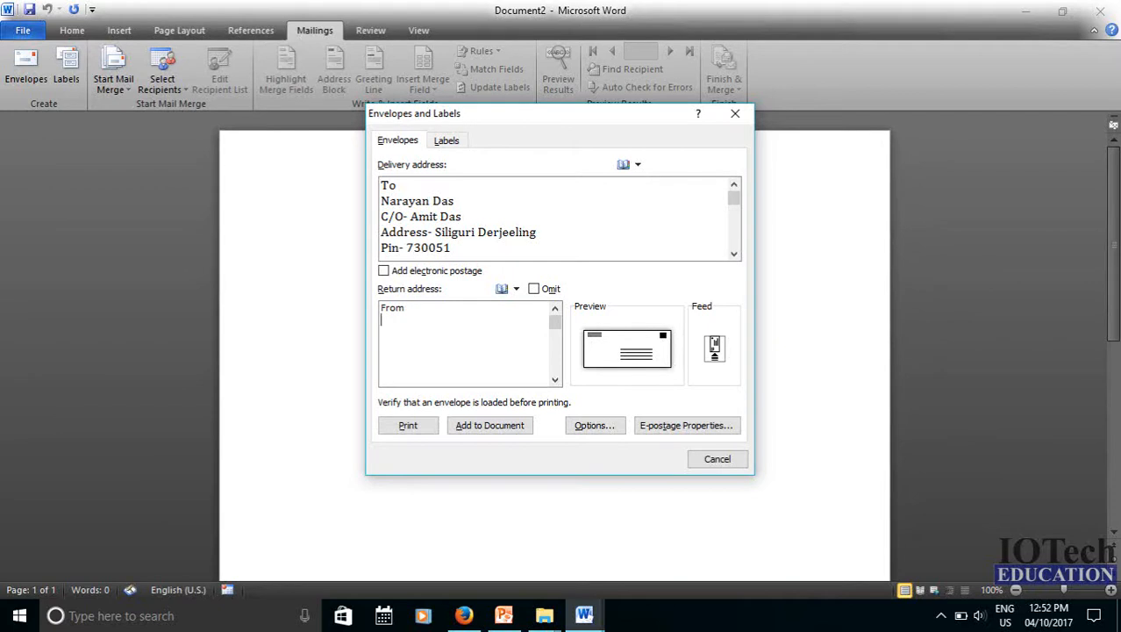
text(IOTech Education)
key(Return)
text(C/O)
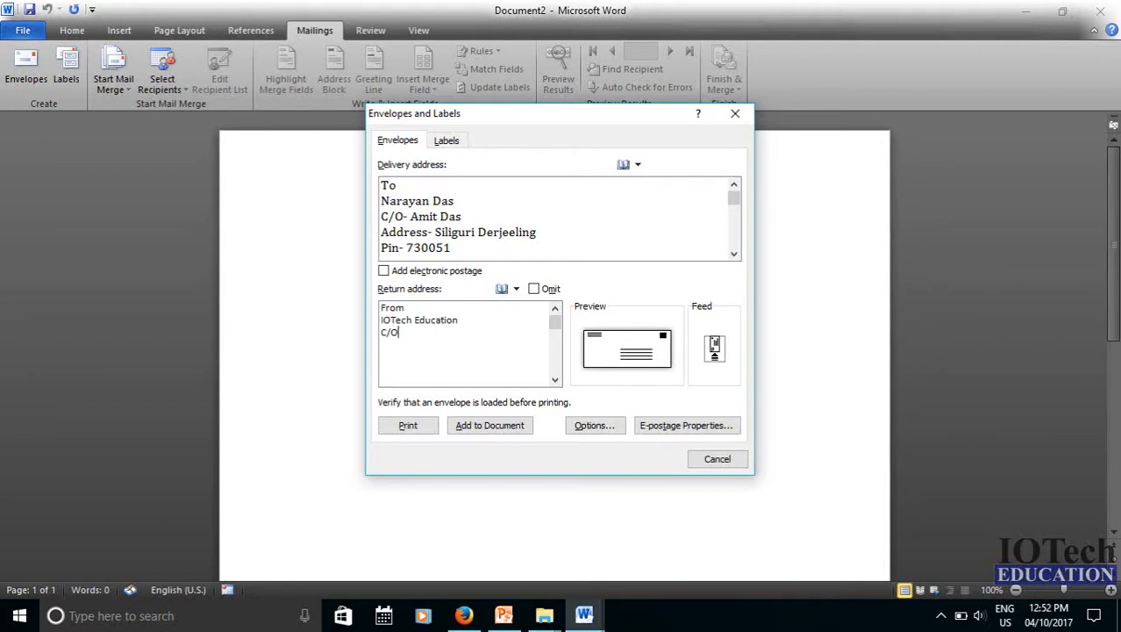
key(Return)
text(A)
text(ddress- Bagdogra Derjeeling)
key(Return)
text(Pin-735200)
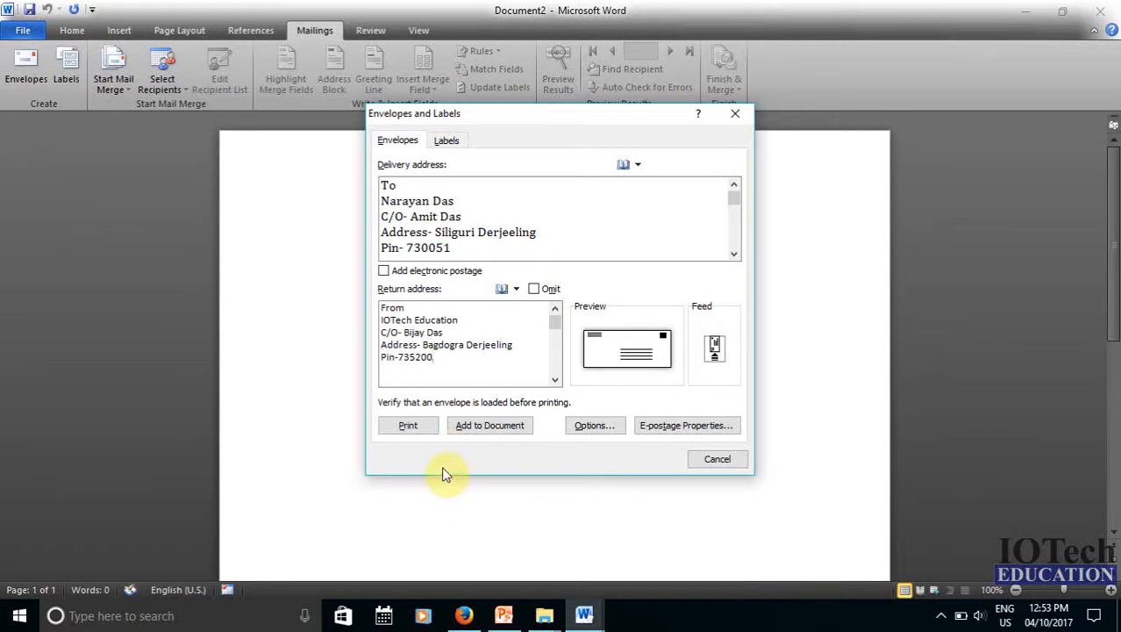
Add the envelope to the document, saving the return address as the default
click(480, 434)
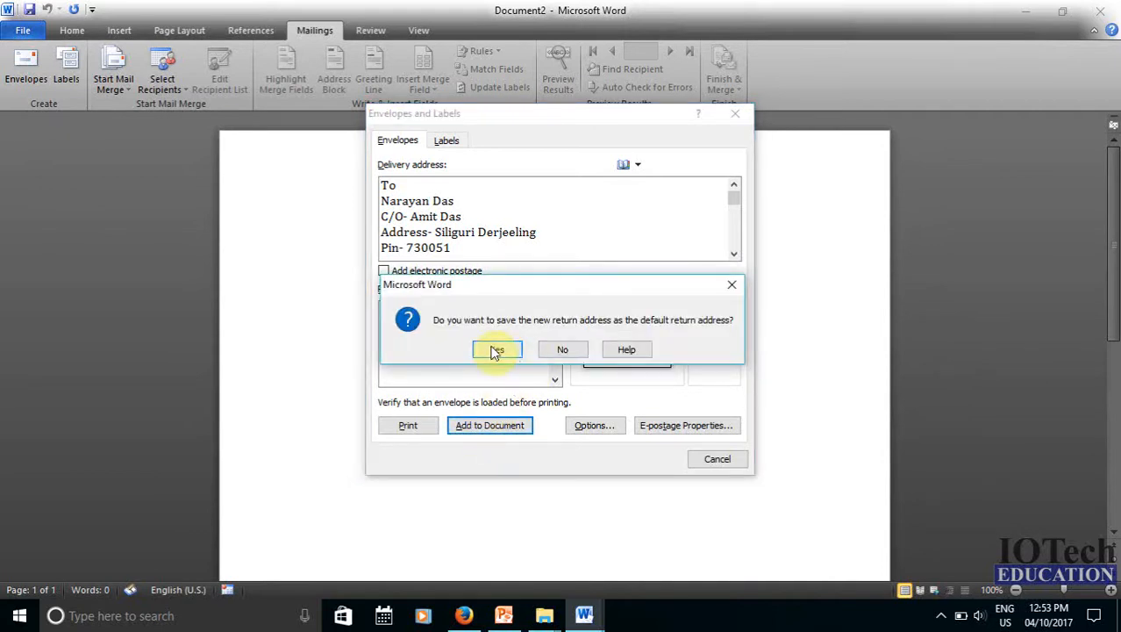
click(496, 351)
click(537, 480)
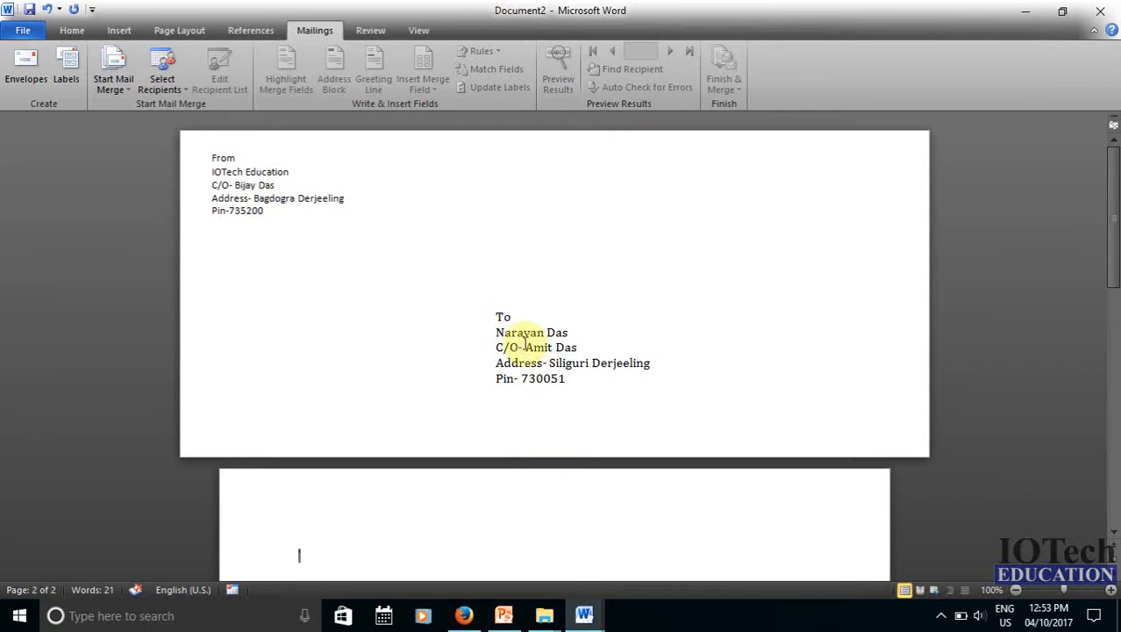
scroll(520, 343, down, 7)
scroll(465, 351, up, 4)
scroll(497, 368, up, 3)
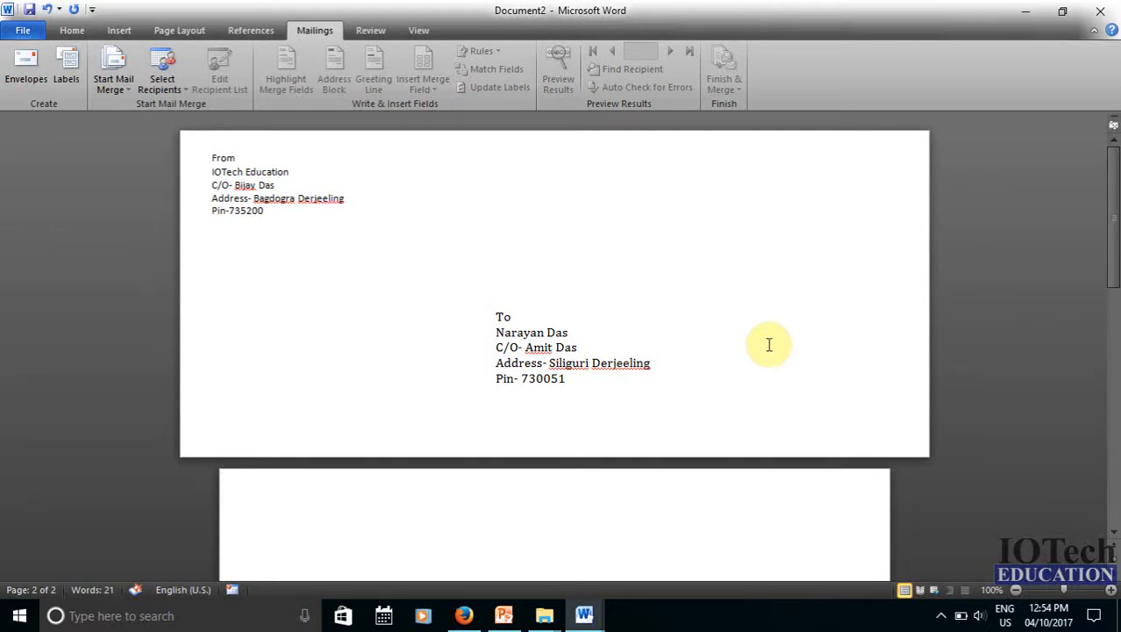
scroll(796, 344, down, 5)
scroll(816, 352, down, 2)
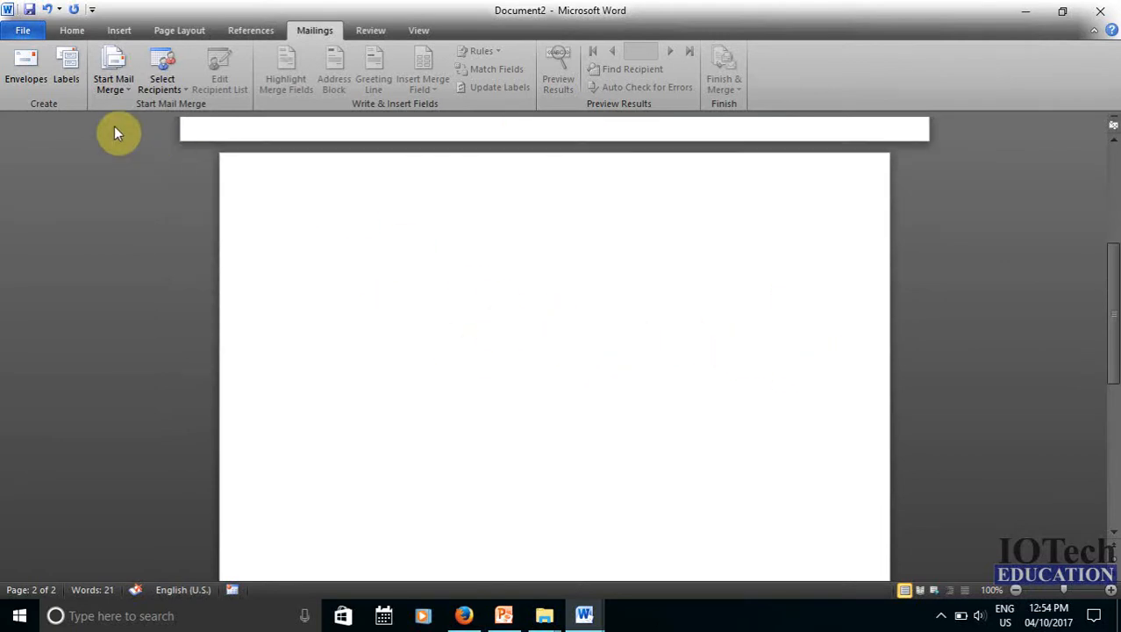
Open label setup and clear the pre-filled label address
click(67, 72)
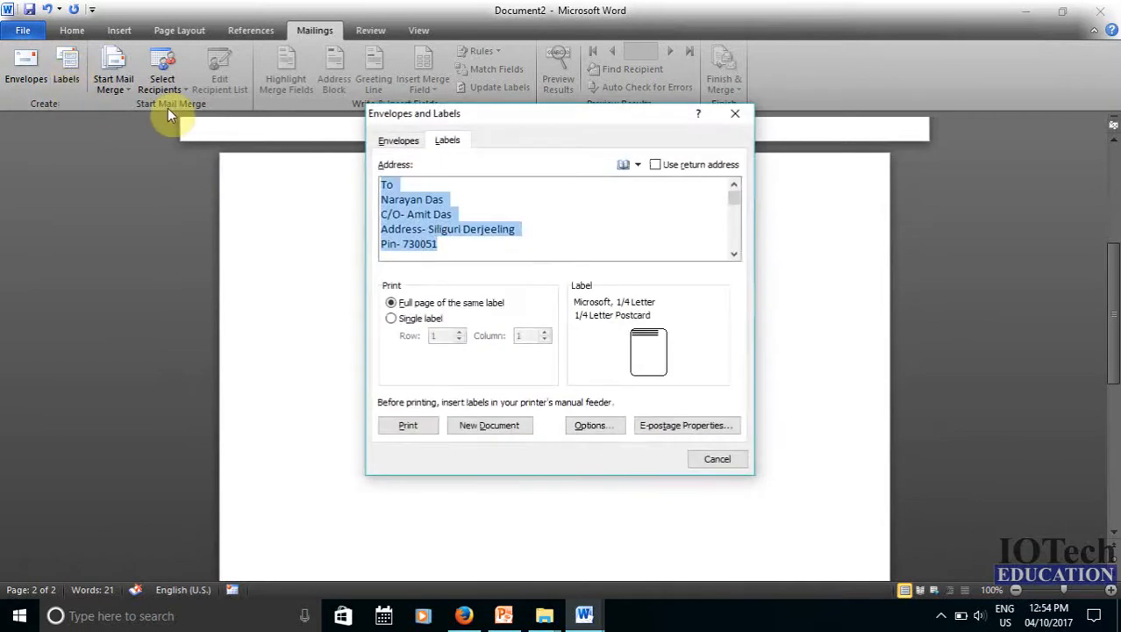
key(Delete)
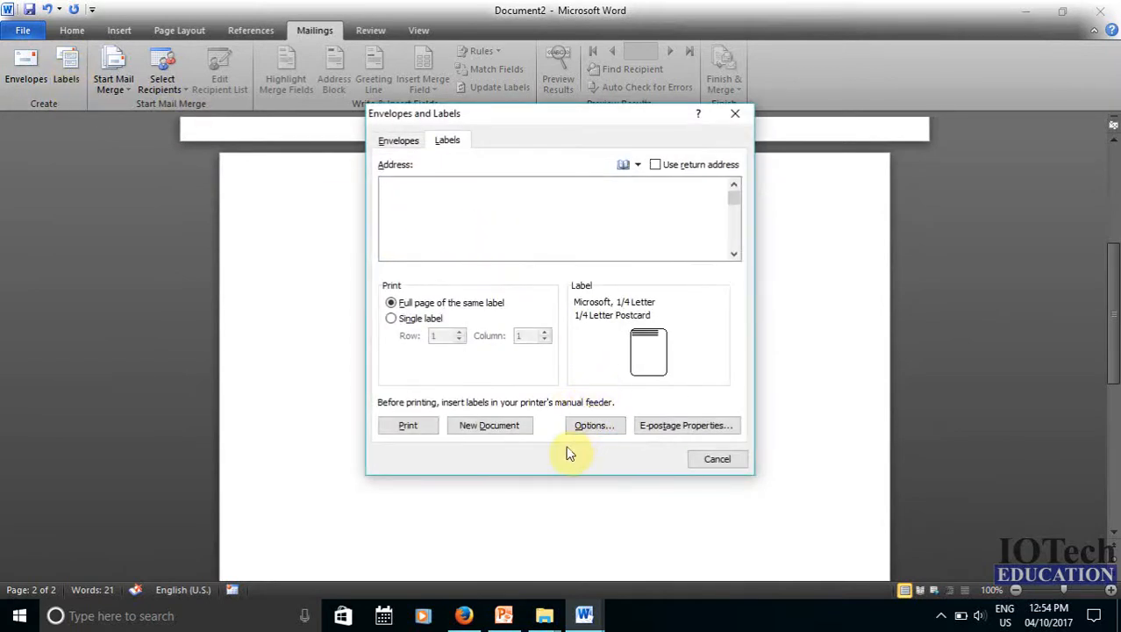
Choose Microsoft 1/4 Letter labels and create a new label document from them
click(600, 432)
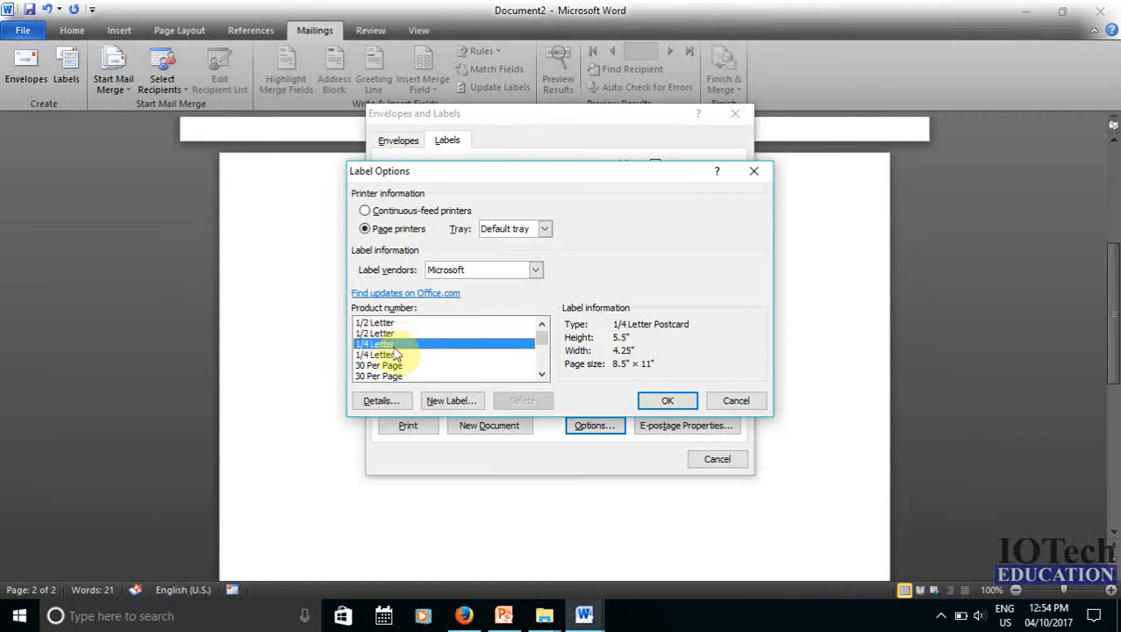
scroll(396, 354, down, 3)
scroll(397, 355, up, 3)
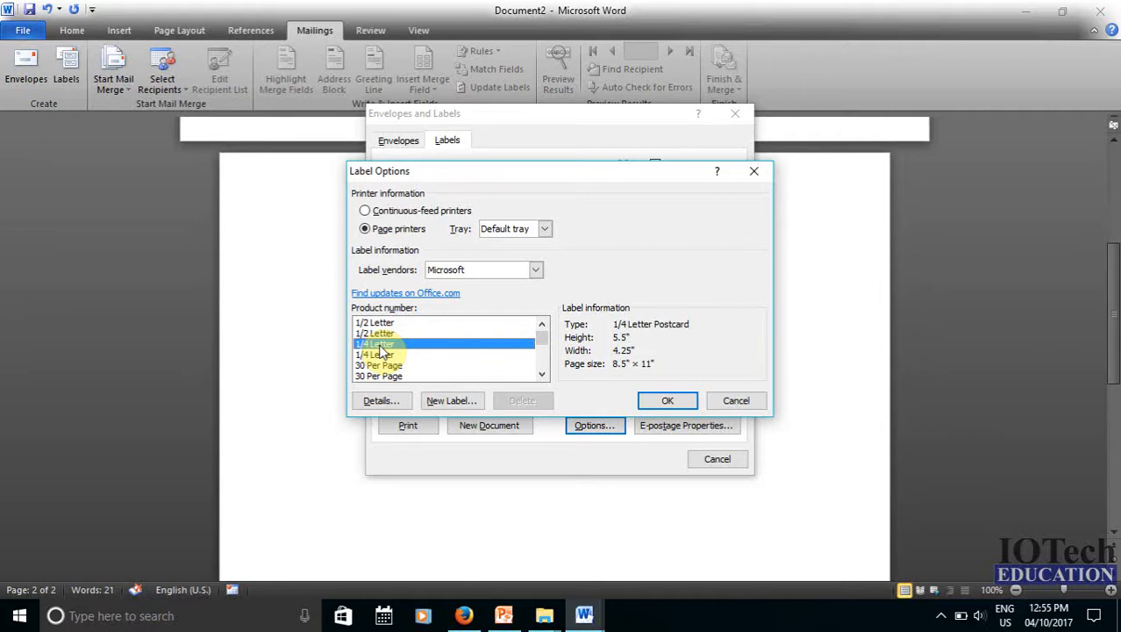
click(667, 404)
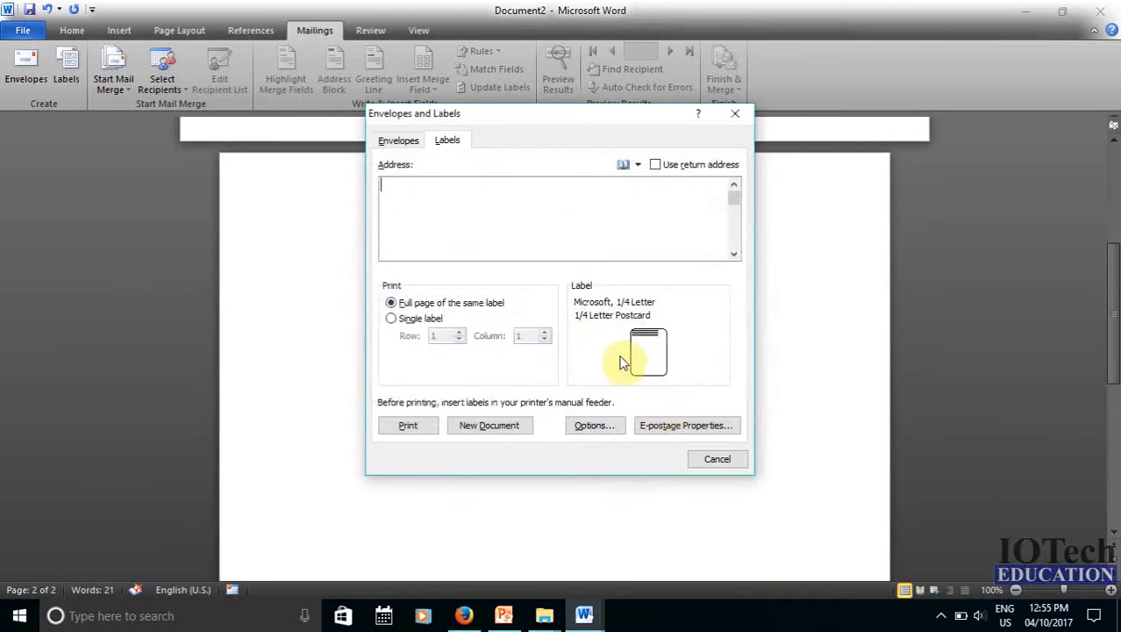
click(498, 430)
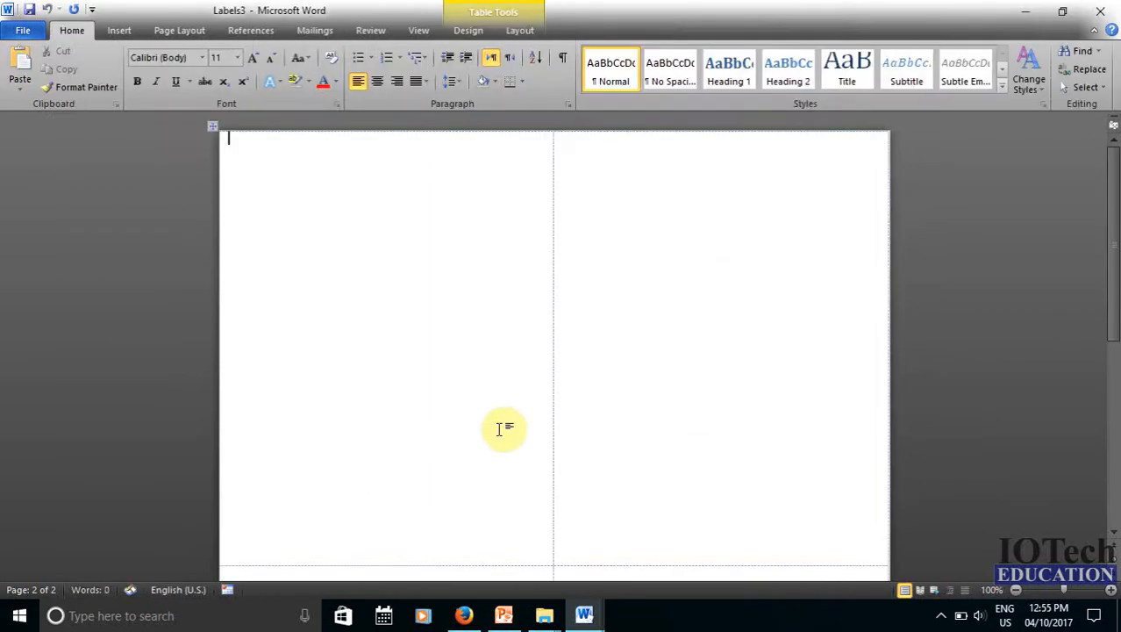
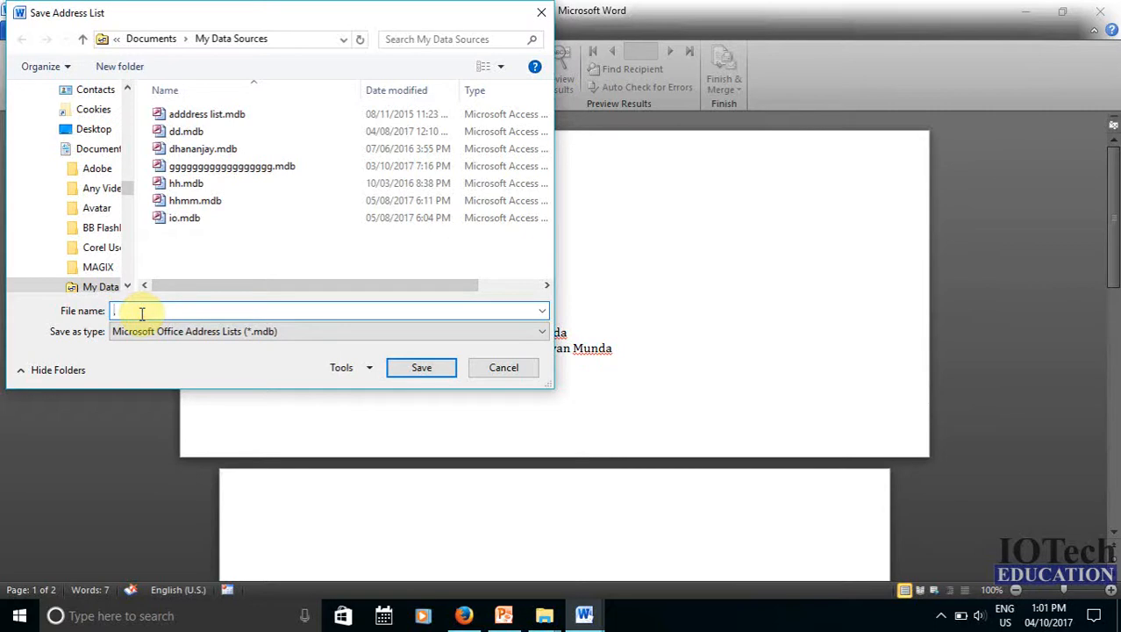
Save the contact list as 'iotech contact list', then close Document1 without saving
text(iotech)
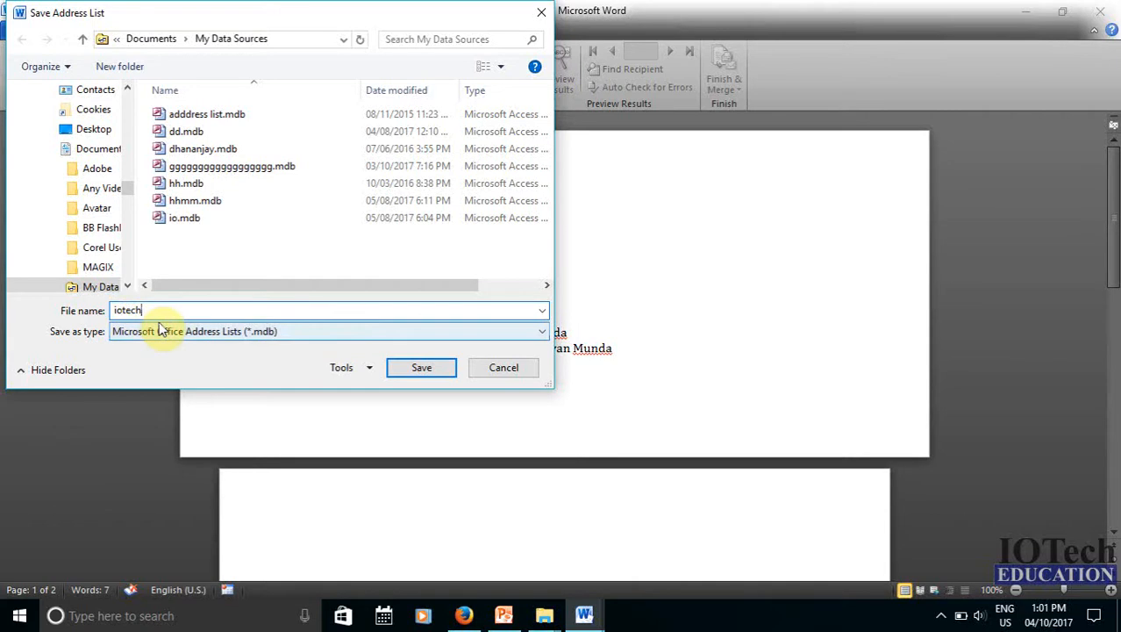
text( contec)
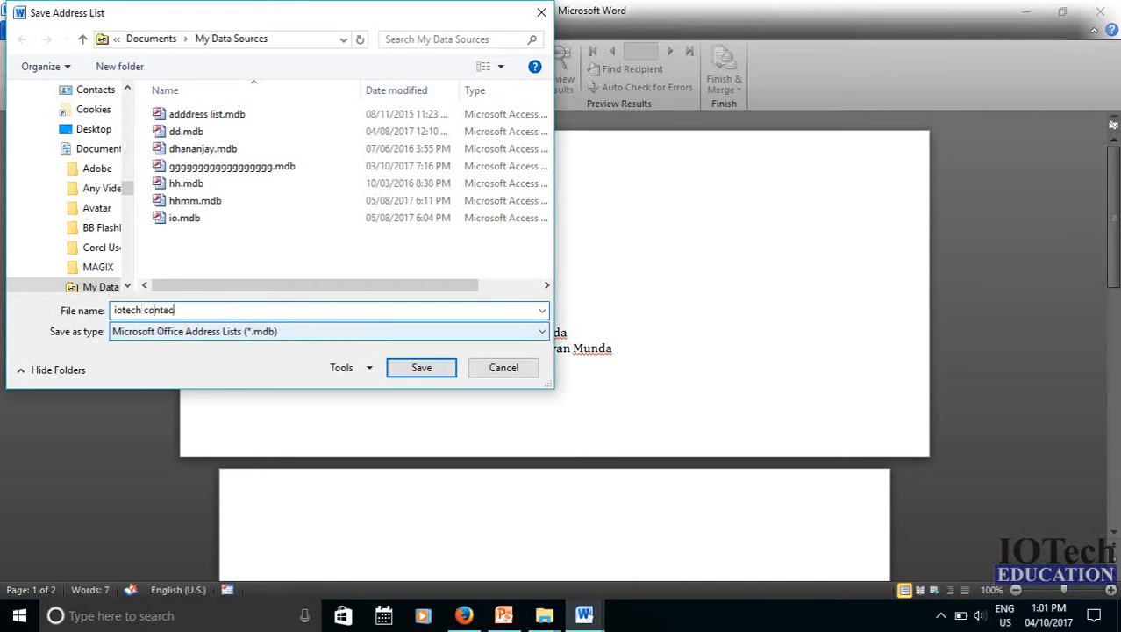
key(BackSpace)
key(BackSpace)
text(act list)
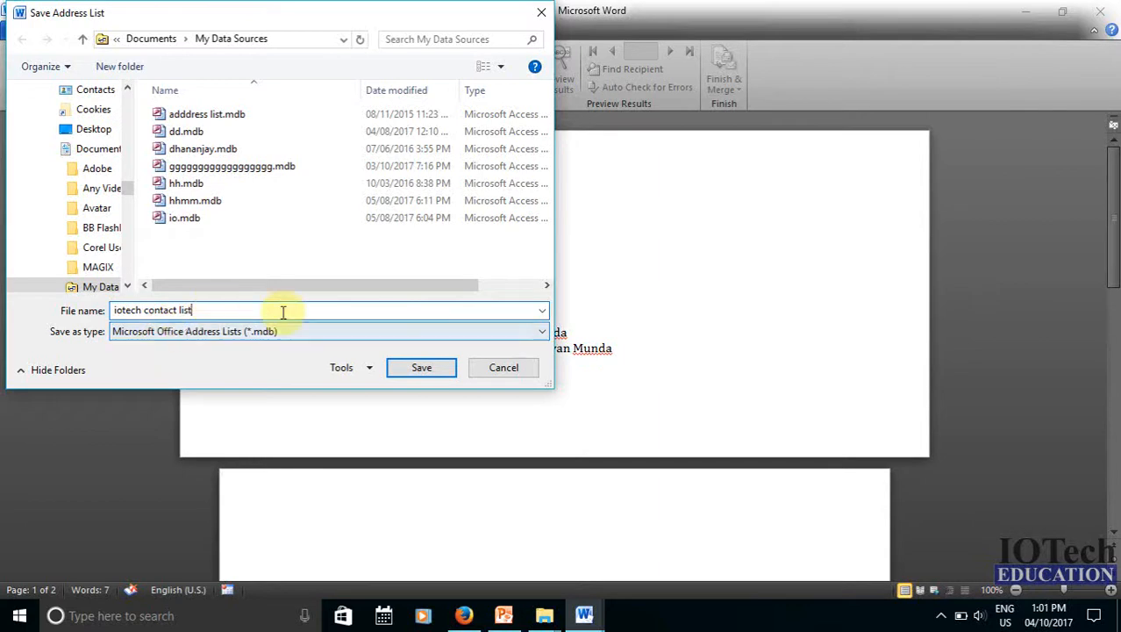
click(424, 372)
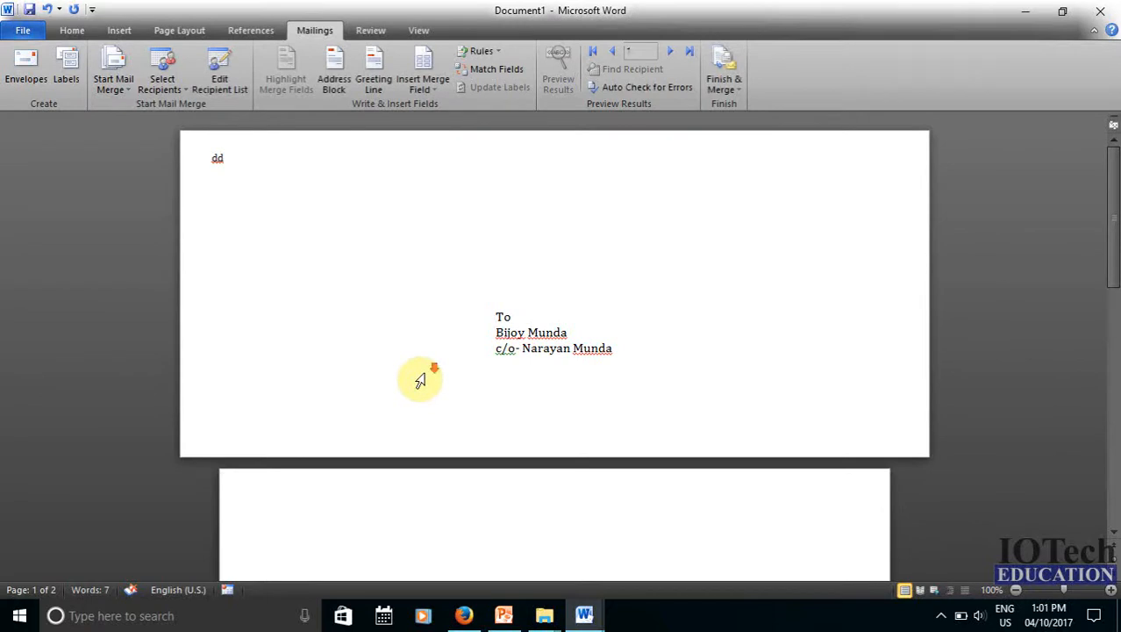
scroll(420, 377, down, 3)
click(1104, 11)
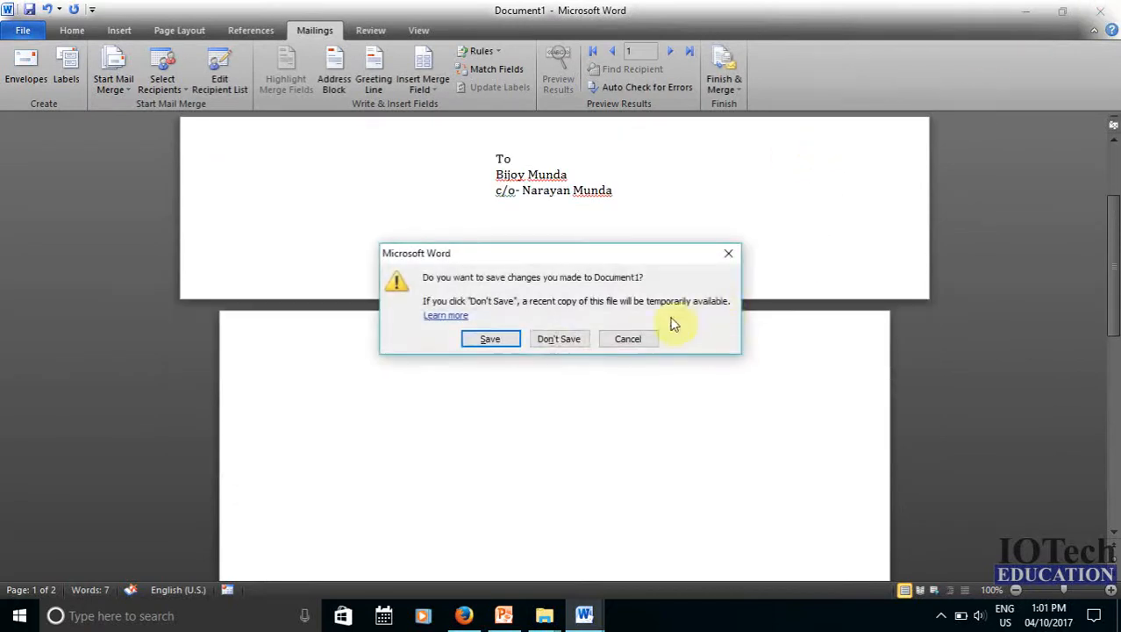
click(556, 336)
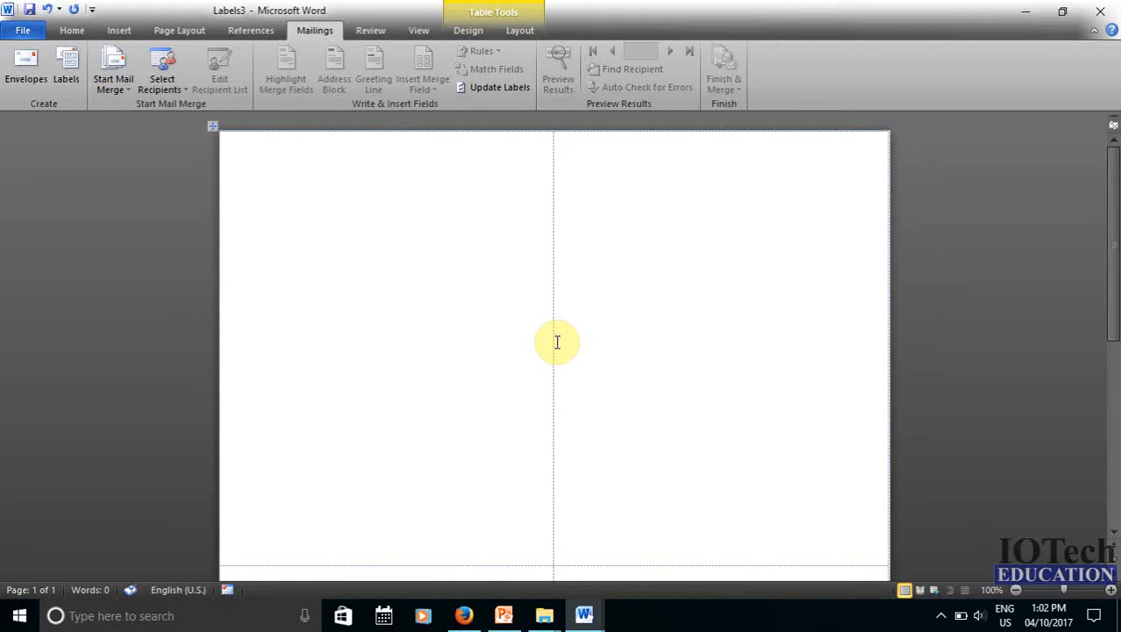
Use the existing iotech contact list.mdb from Documents > My Data Sources as the labels' recipients
click(162, 92)
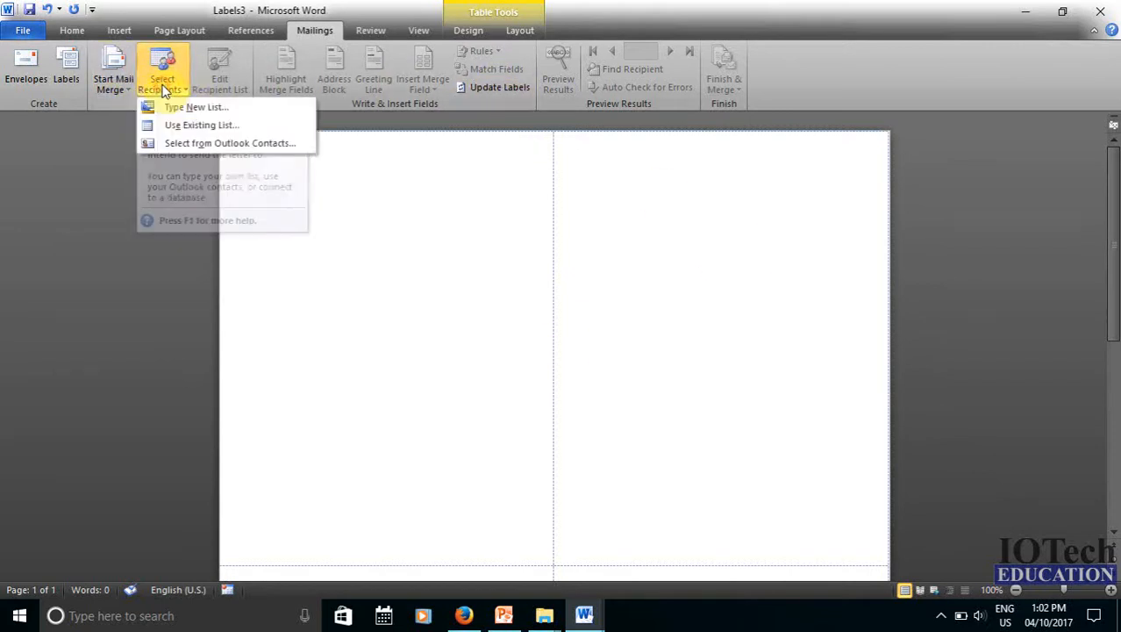
click(225, 129)
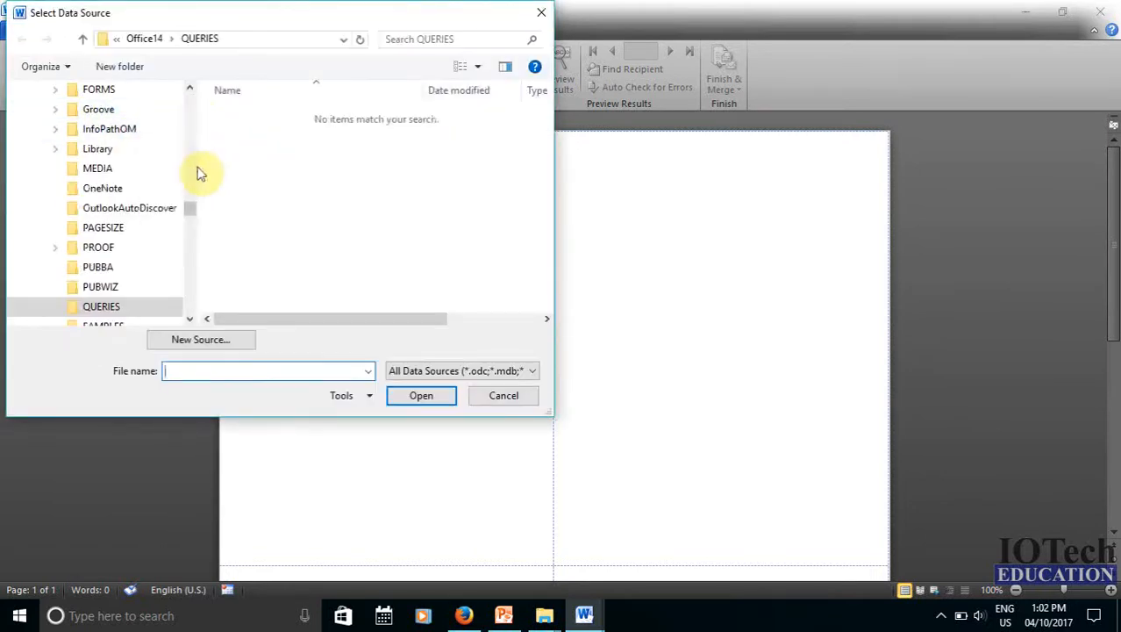
drag(188, 205, 188, 95)
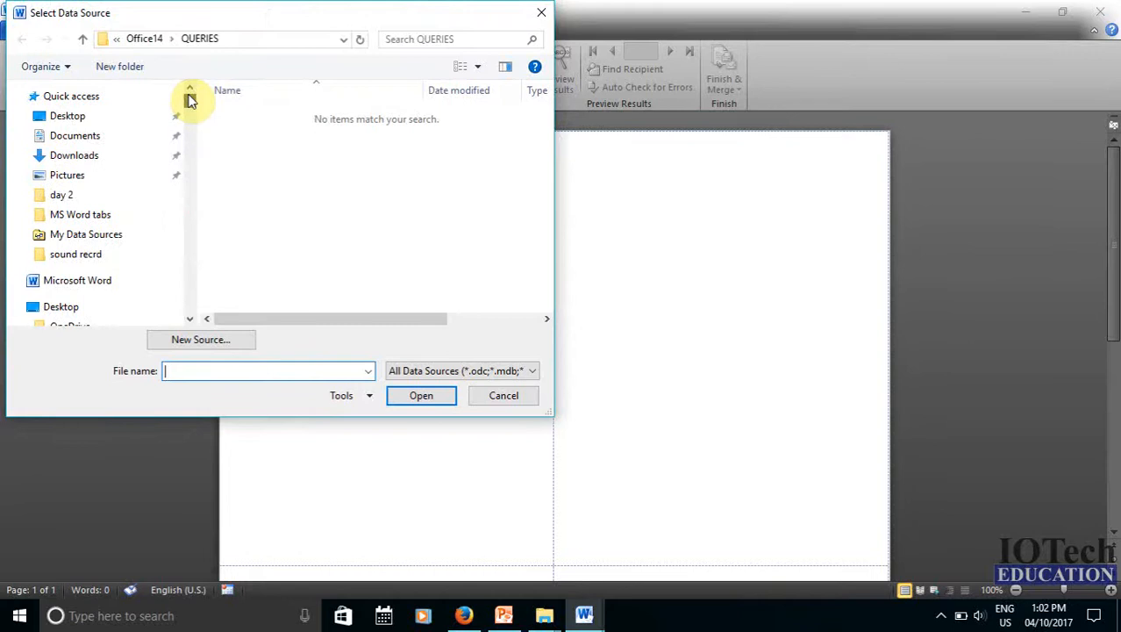
click(99, 138)
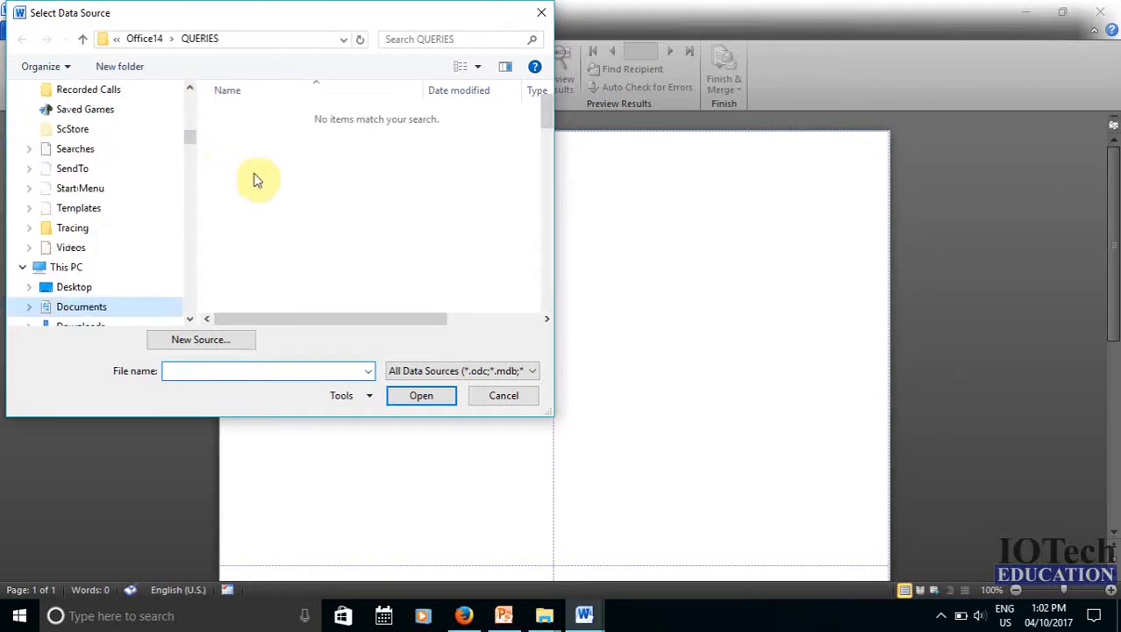
scroll(301, 189, down, 1)
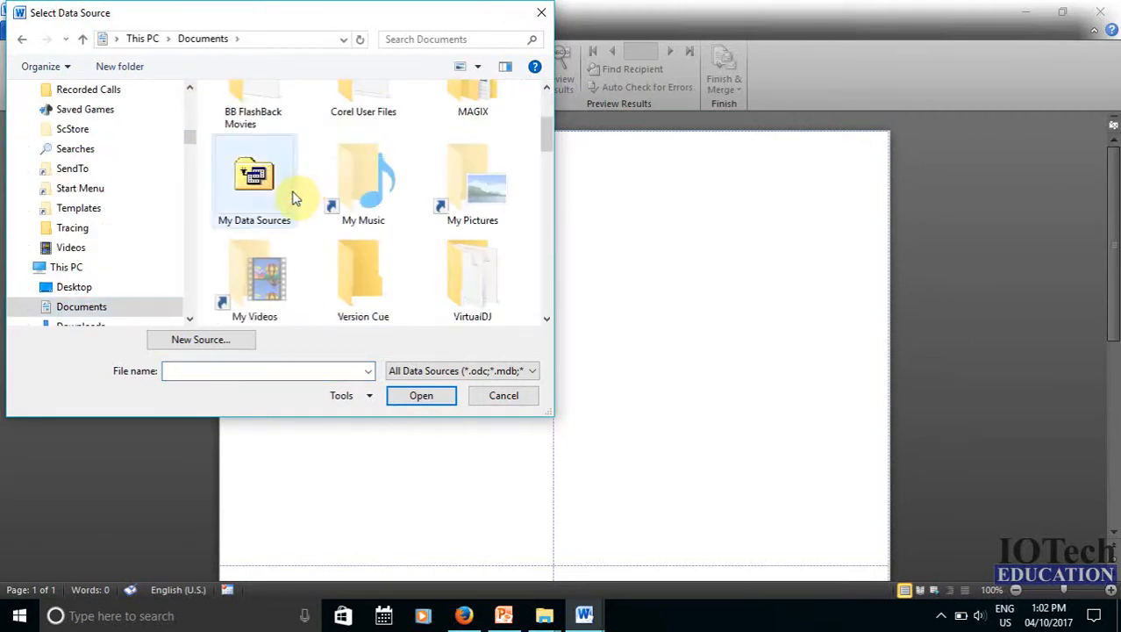
double_click(248, 187)
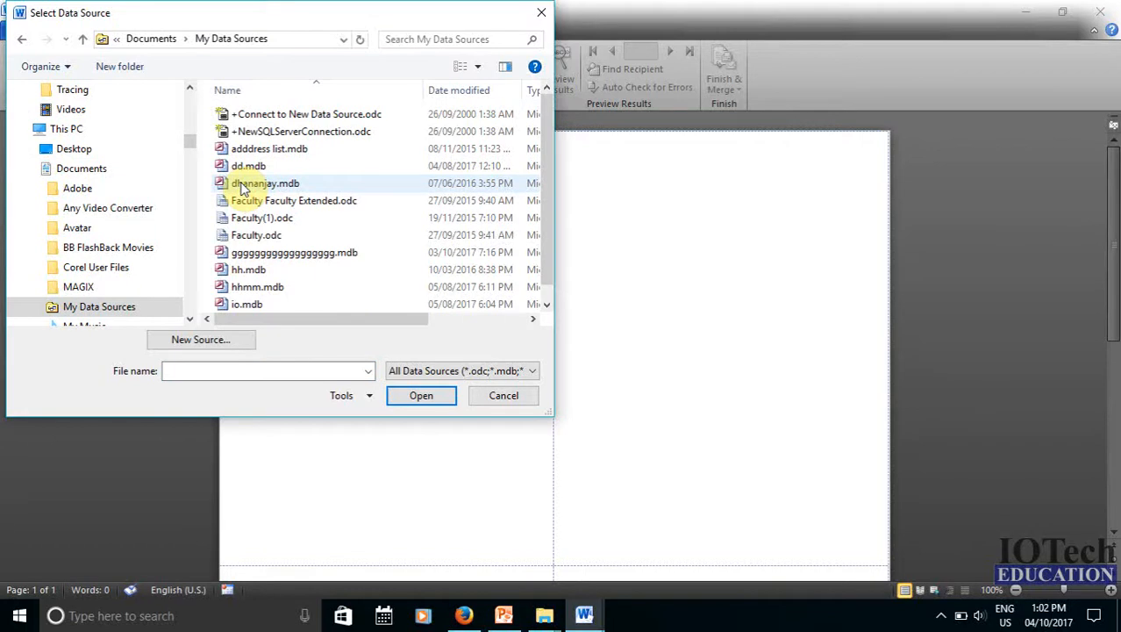
scroll(290, 180, down, 1)
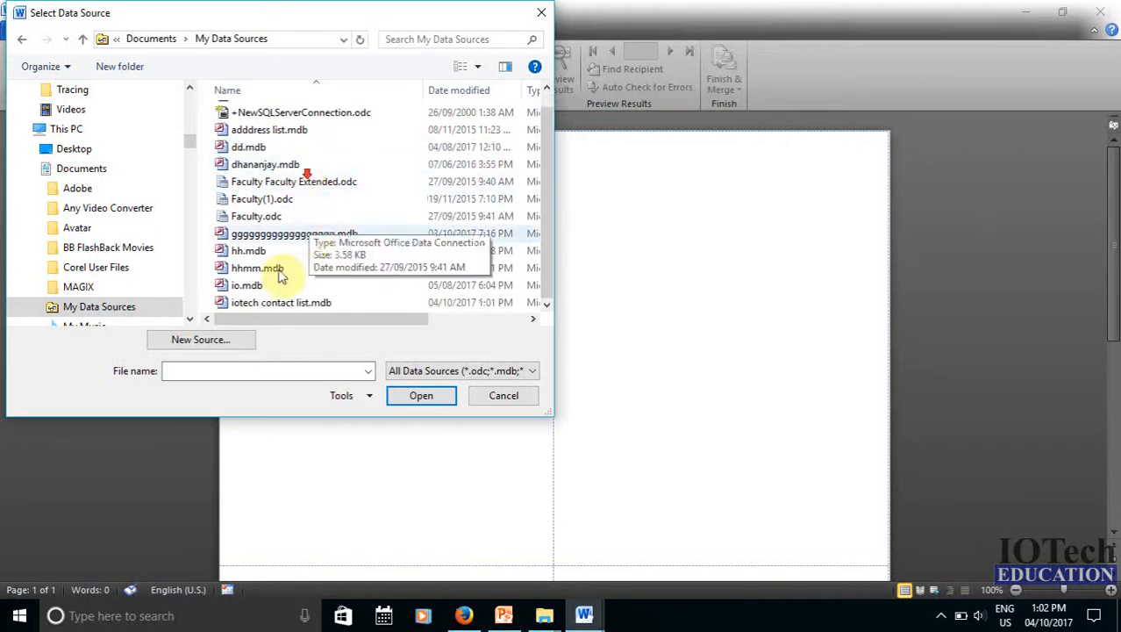
click(296, 303)
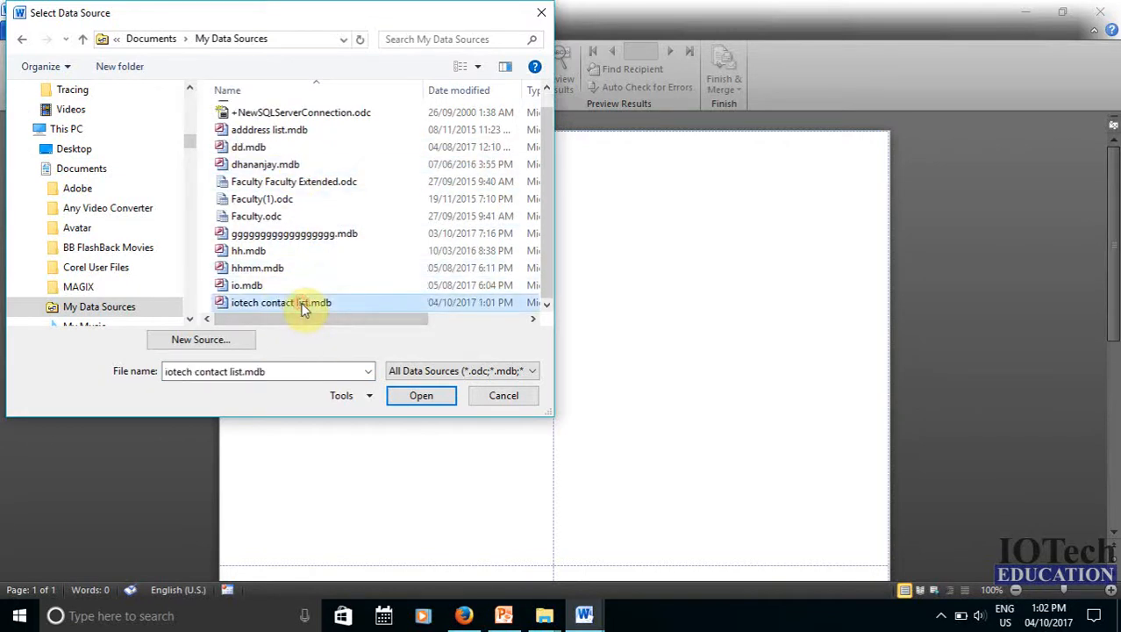
click(426, 399)
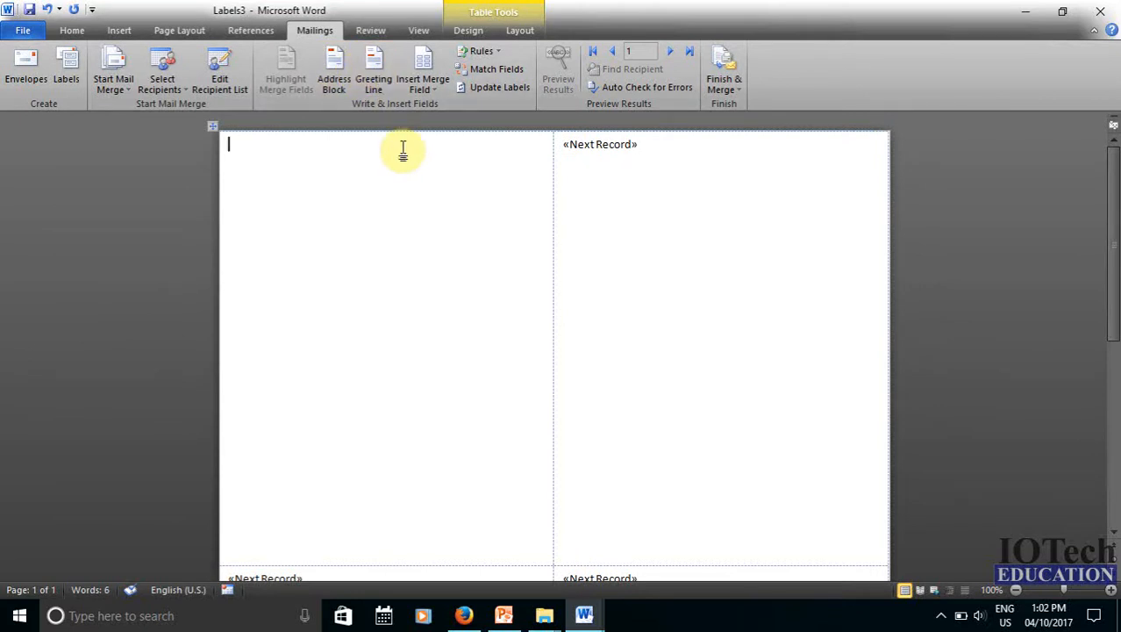
Insert the First_Name, Last_Name and City merge fields on separate lines of the first label
click(430, 91)
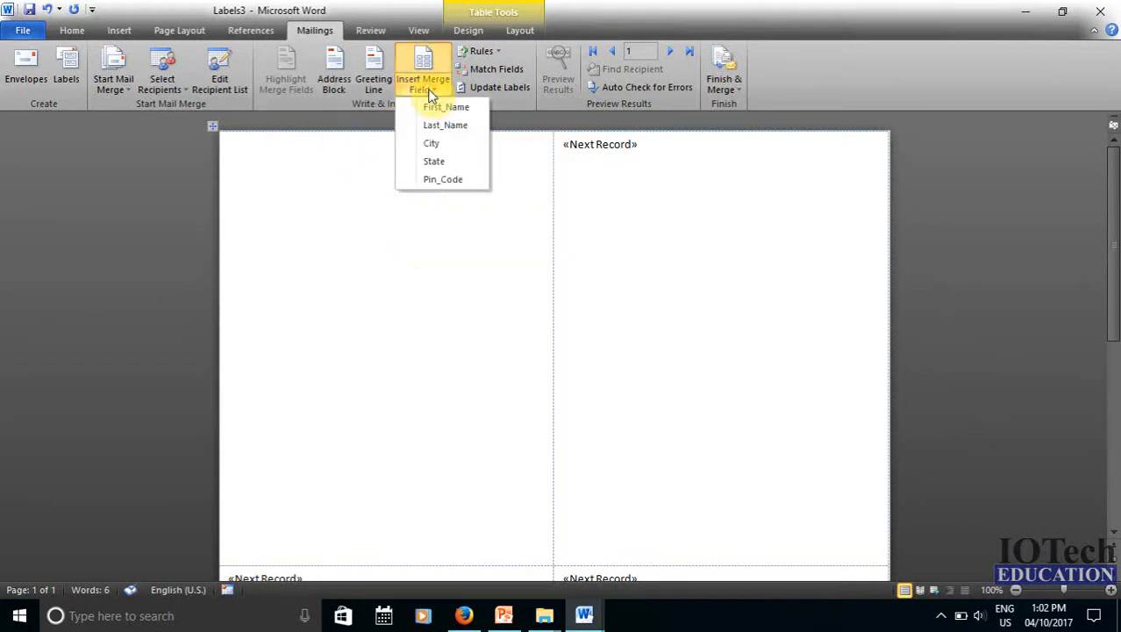
click(427, 106)
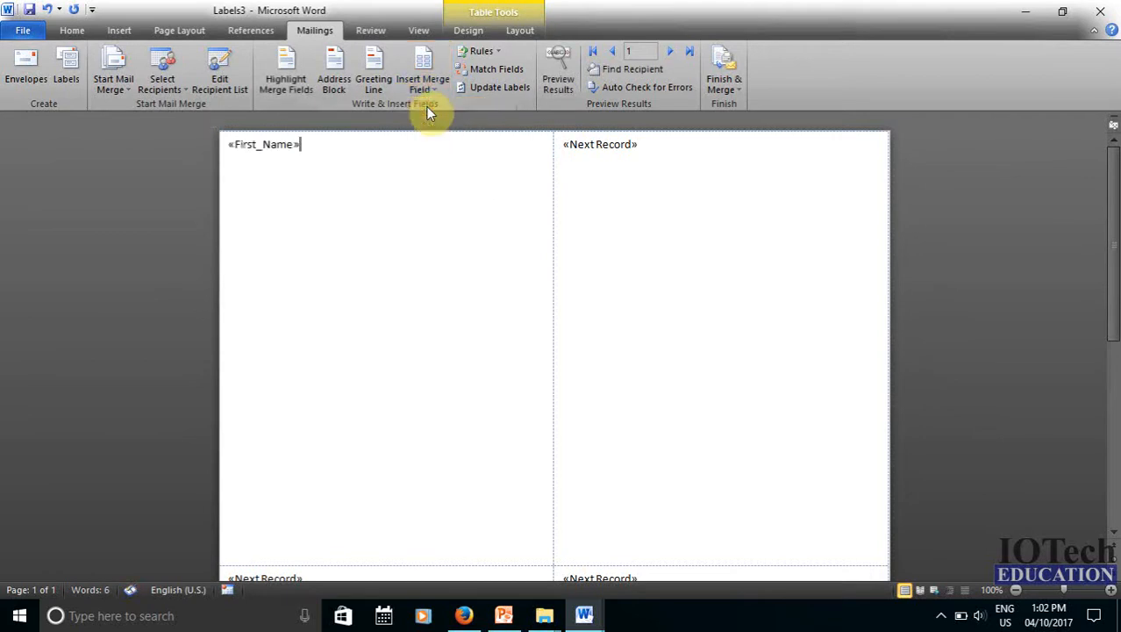
key(Return)
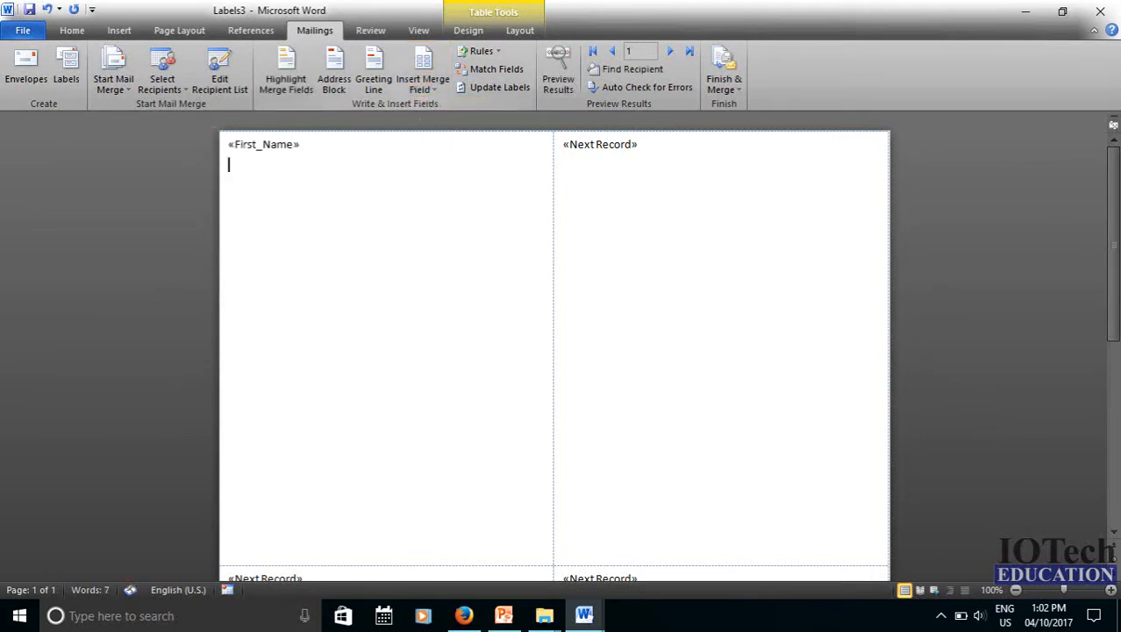
click(425, 89)
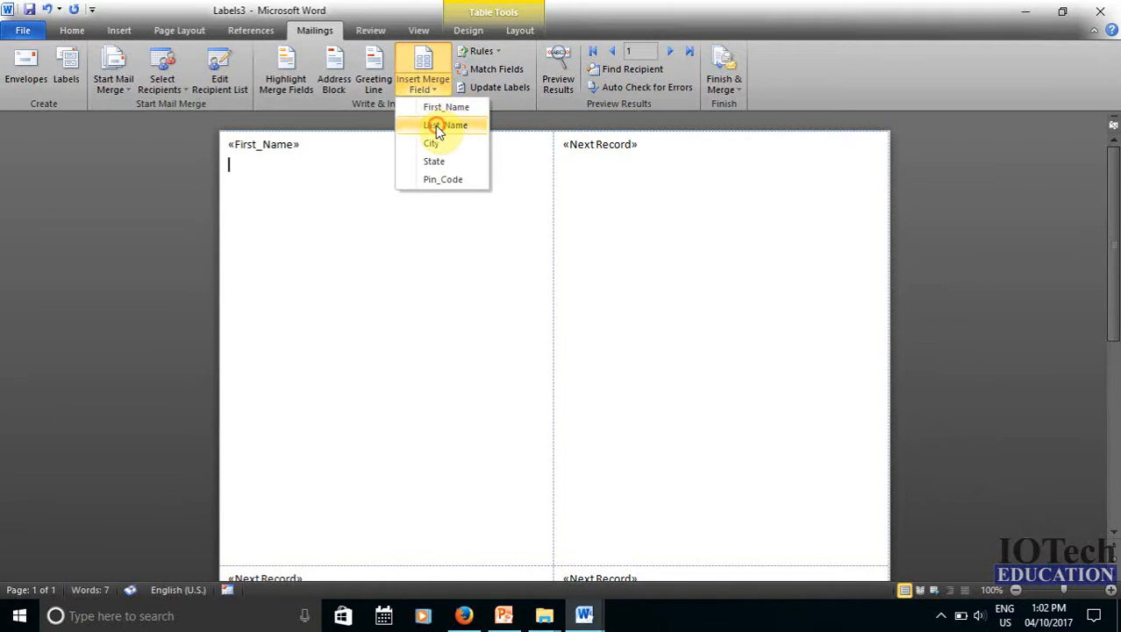
click(436, 124)
key(Return)
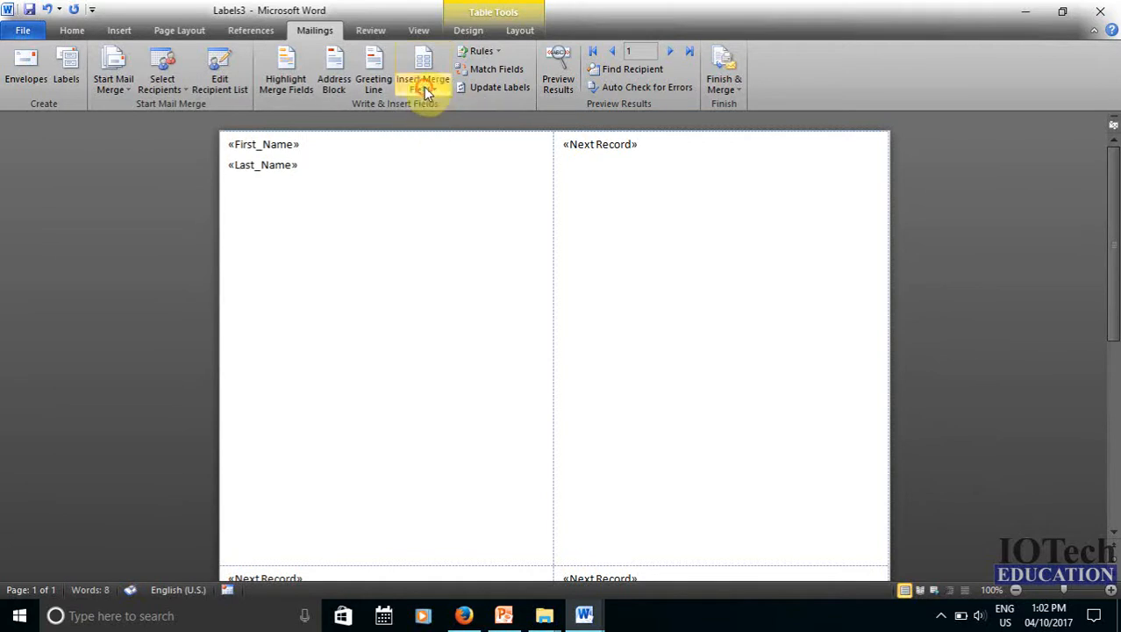
click(426, 90)
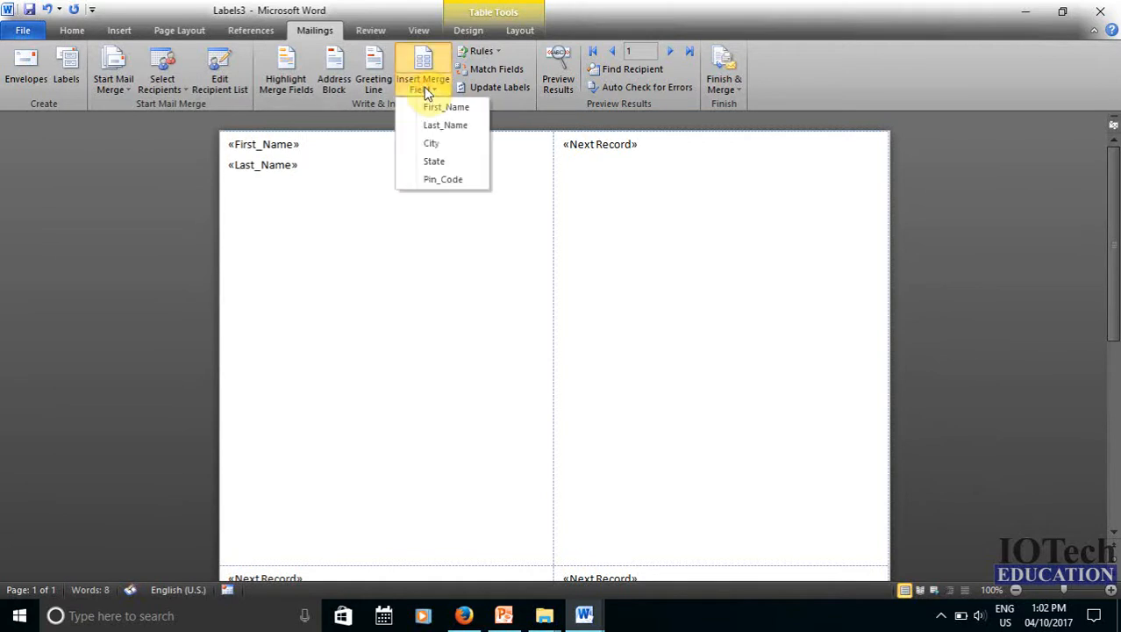
click(432, 145)
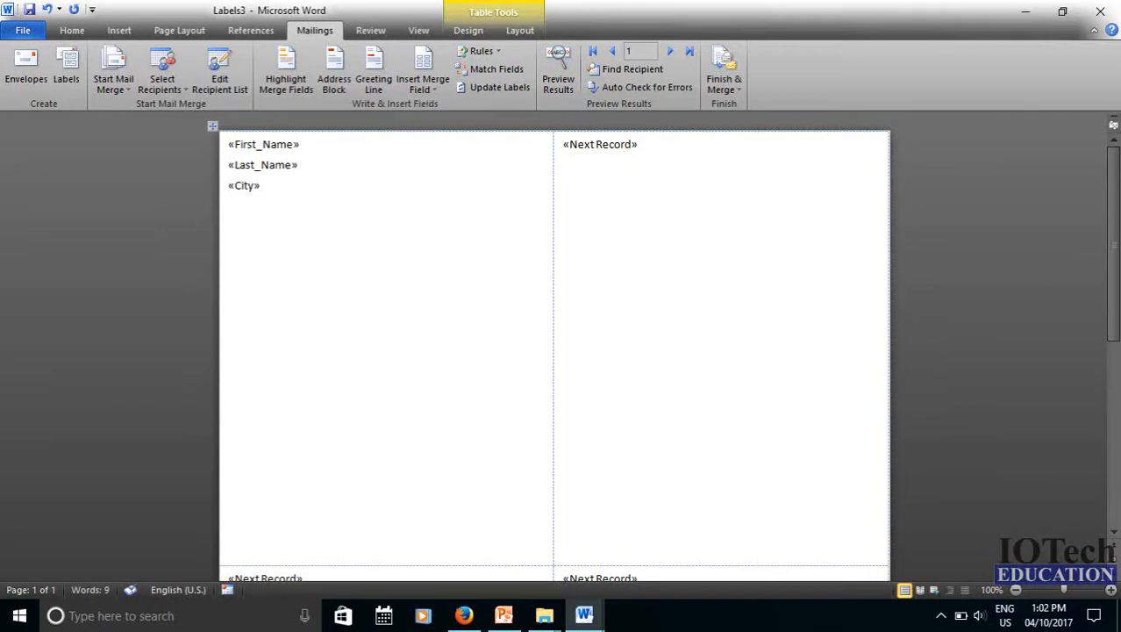
key(Return)
Add the State and Pin_Code merge fields on the next two lines of the label
click(437, 83)
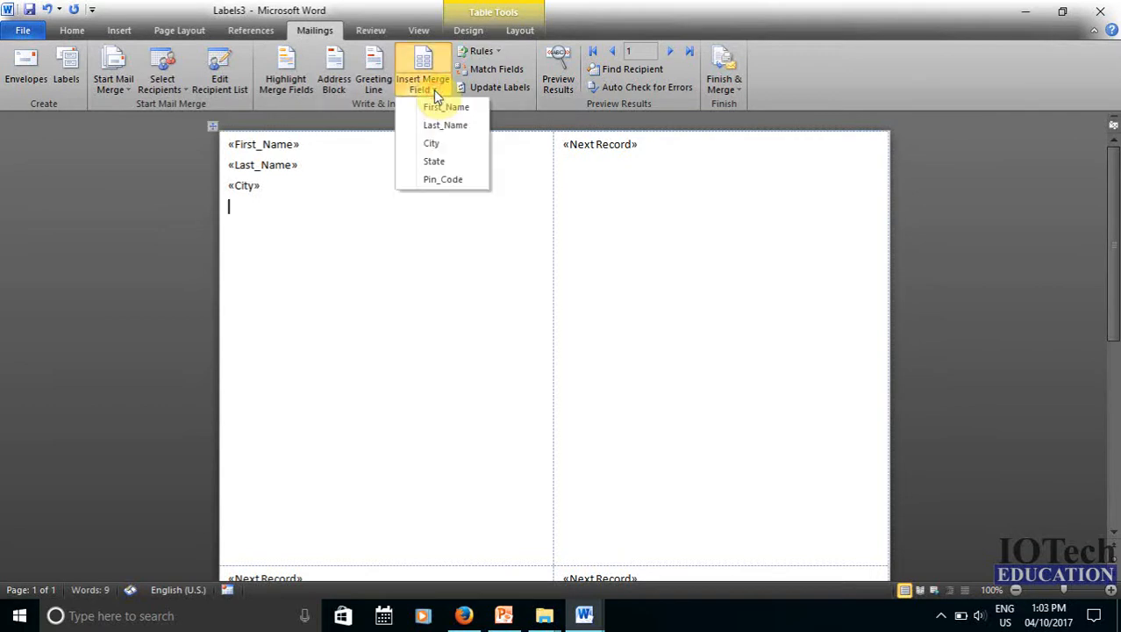
click(434, 163)
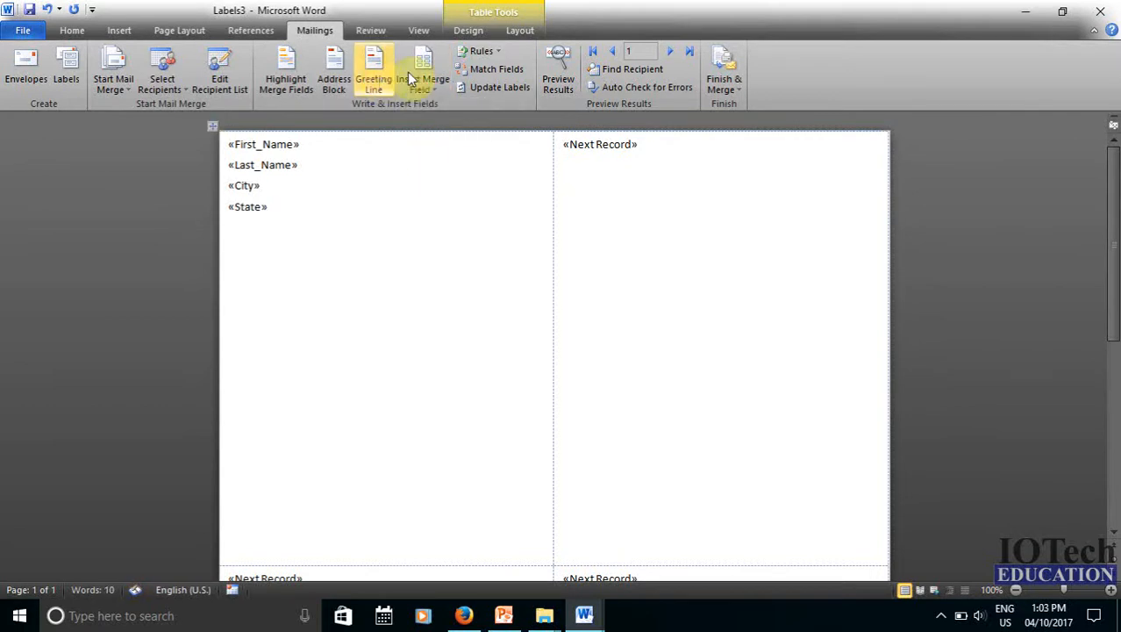
key(Return)
click(422, 81)
click(441, 180)
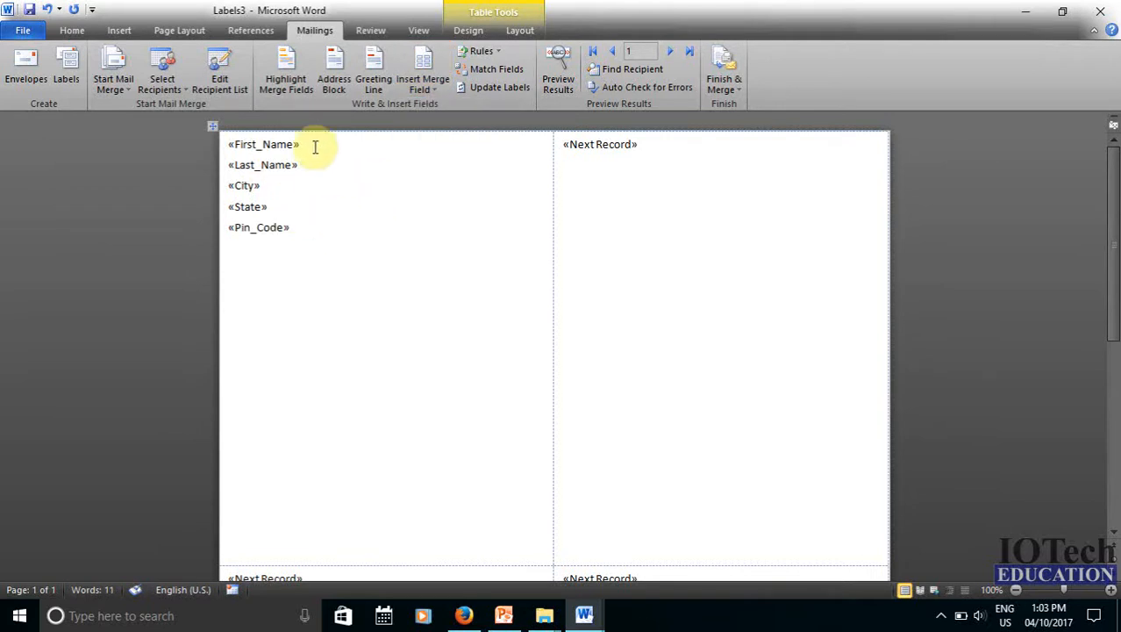
scroll(355, 244, down, 2)
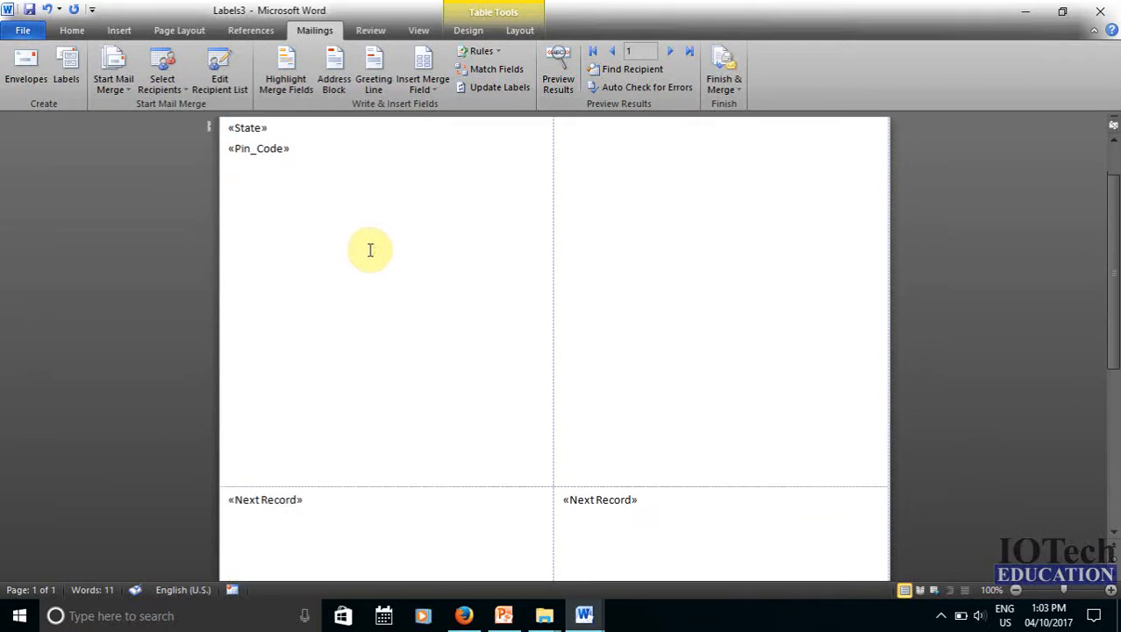
scroll(371, 249, up, 2)
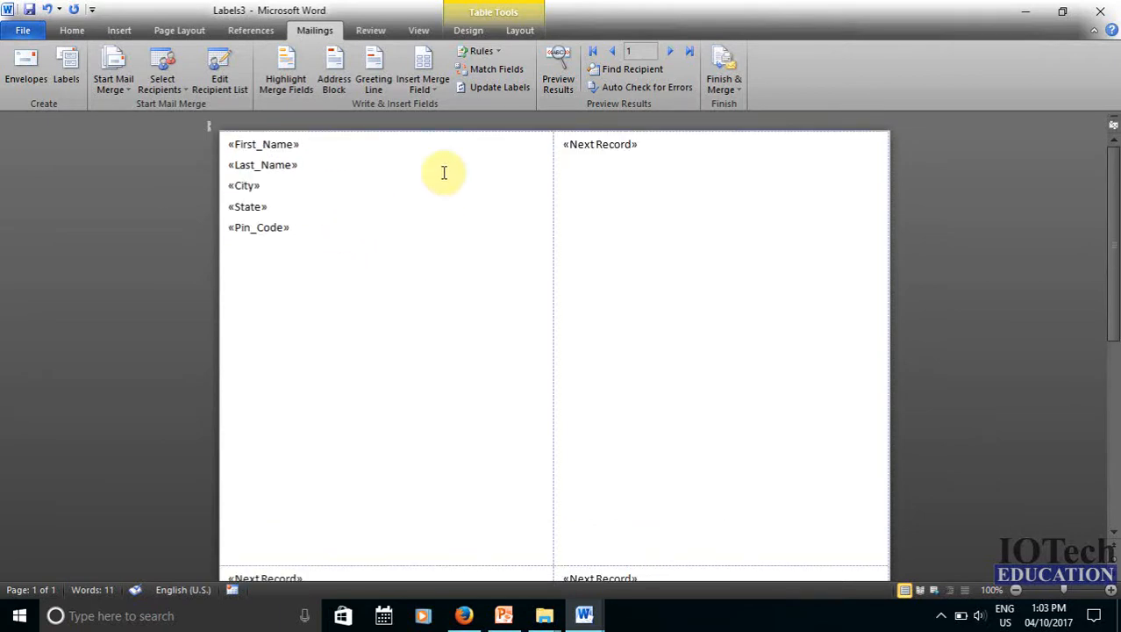
Update Labels so every label repeats the five merge fields after its Next Record marker
click(503, 95)
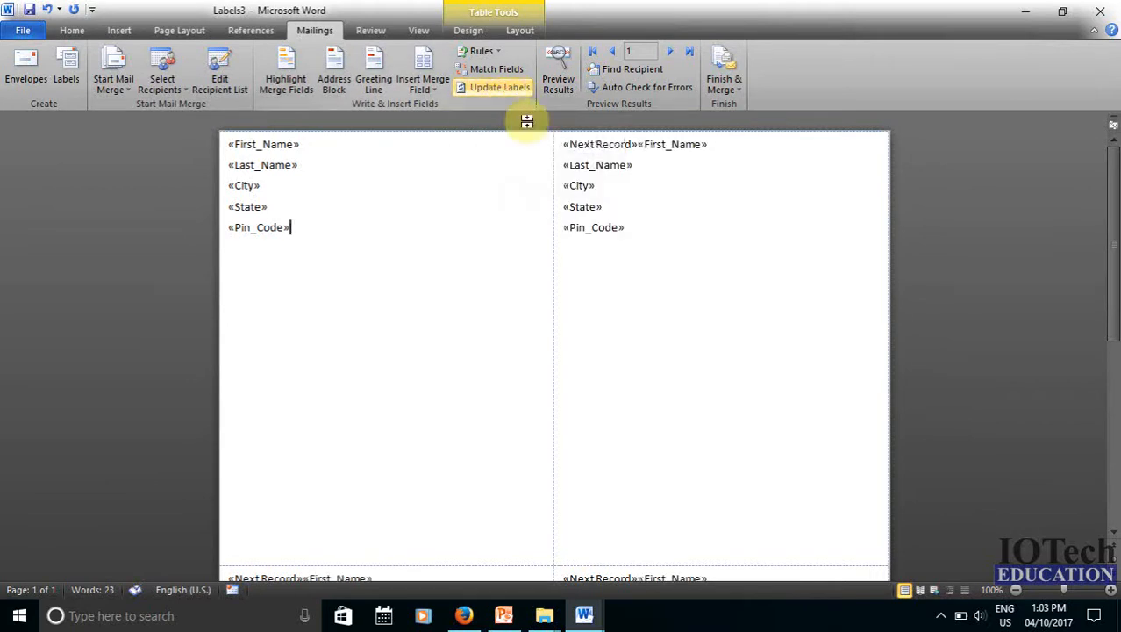
scroll(605, 255, down, 4)
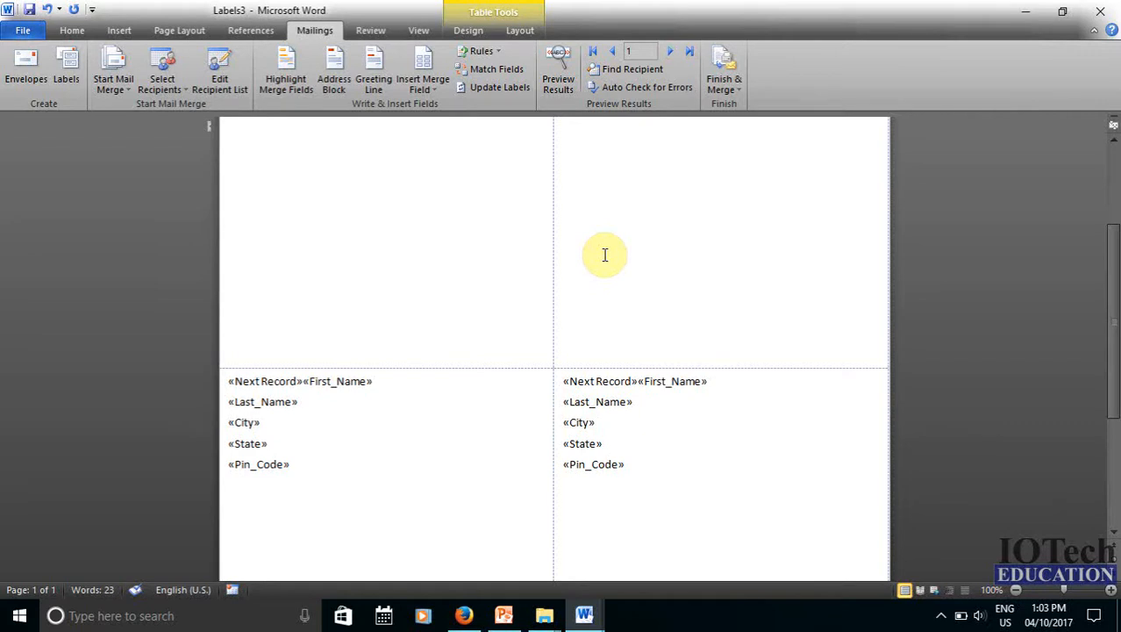
scroll(604, 255, up, 4)
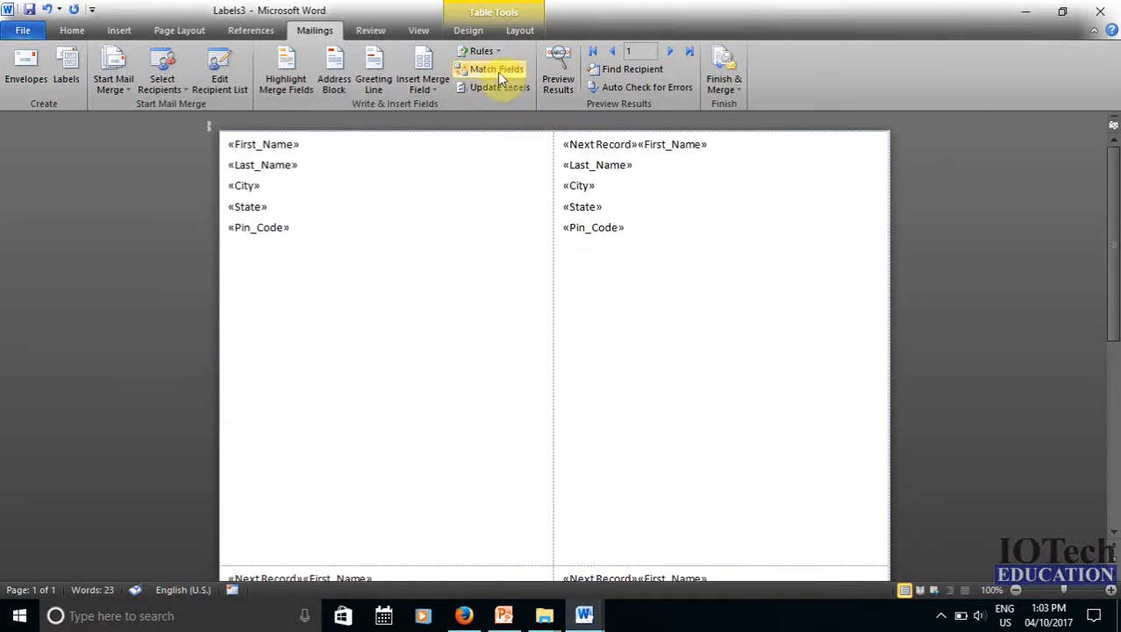
click(560, 86)
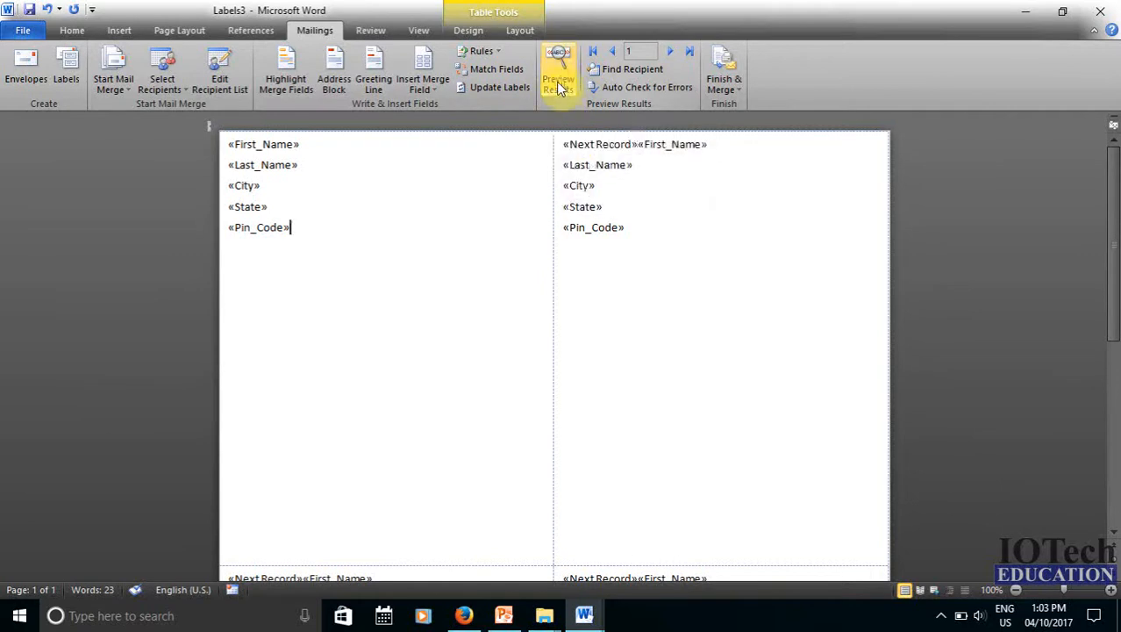
scroll(627, 207, down, 6)
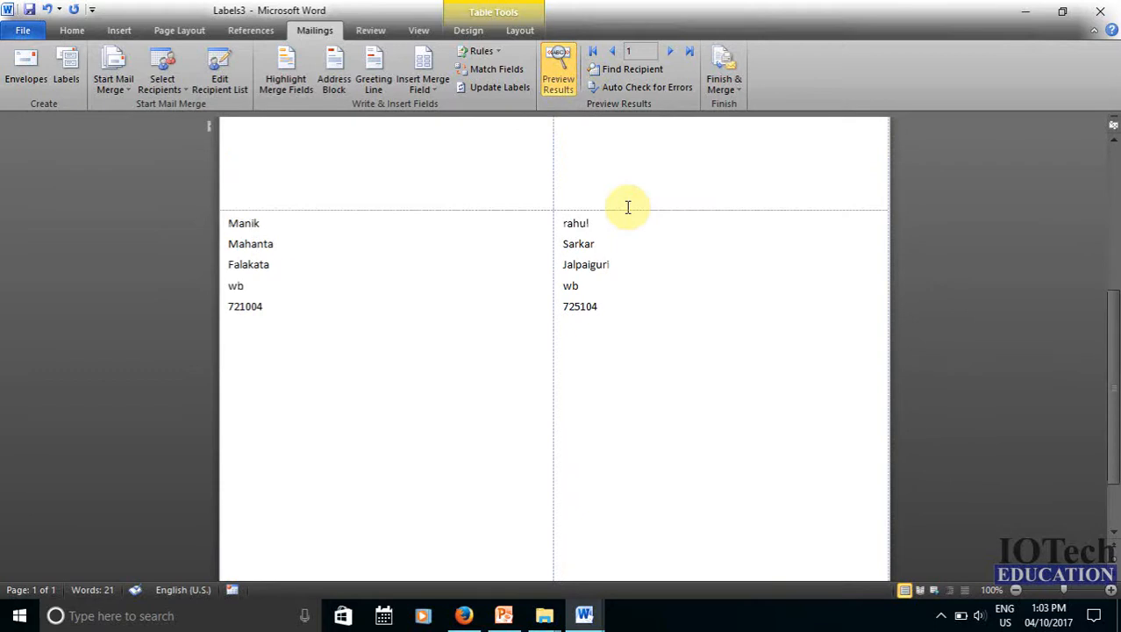
scroll(628, 207, up, 6)
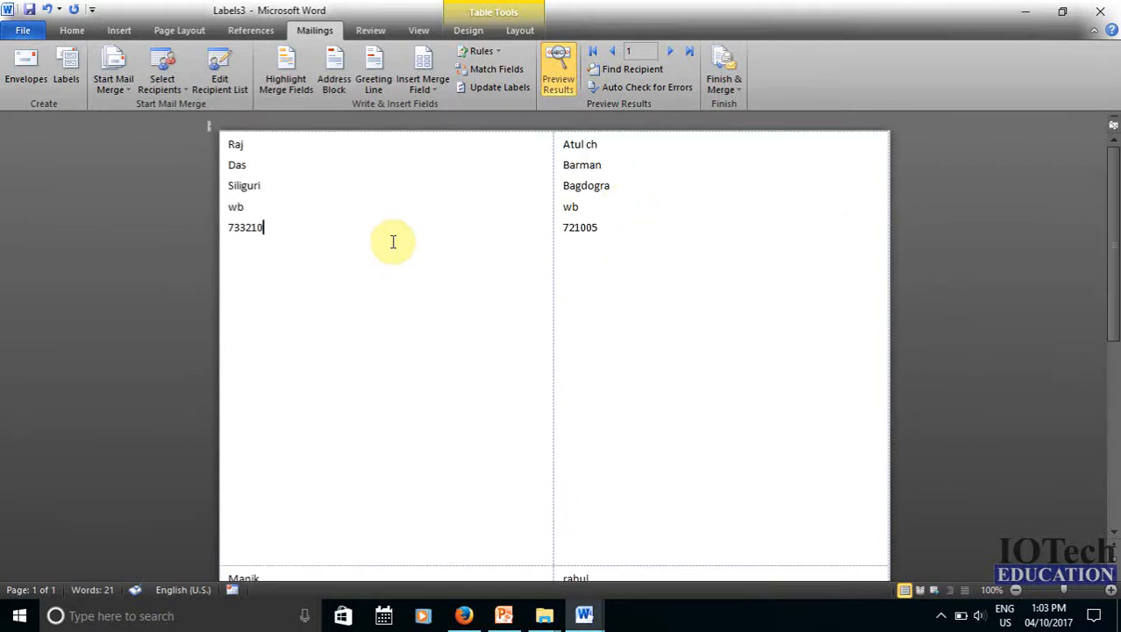
scroll(740, 261, down, 5)
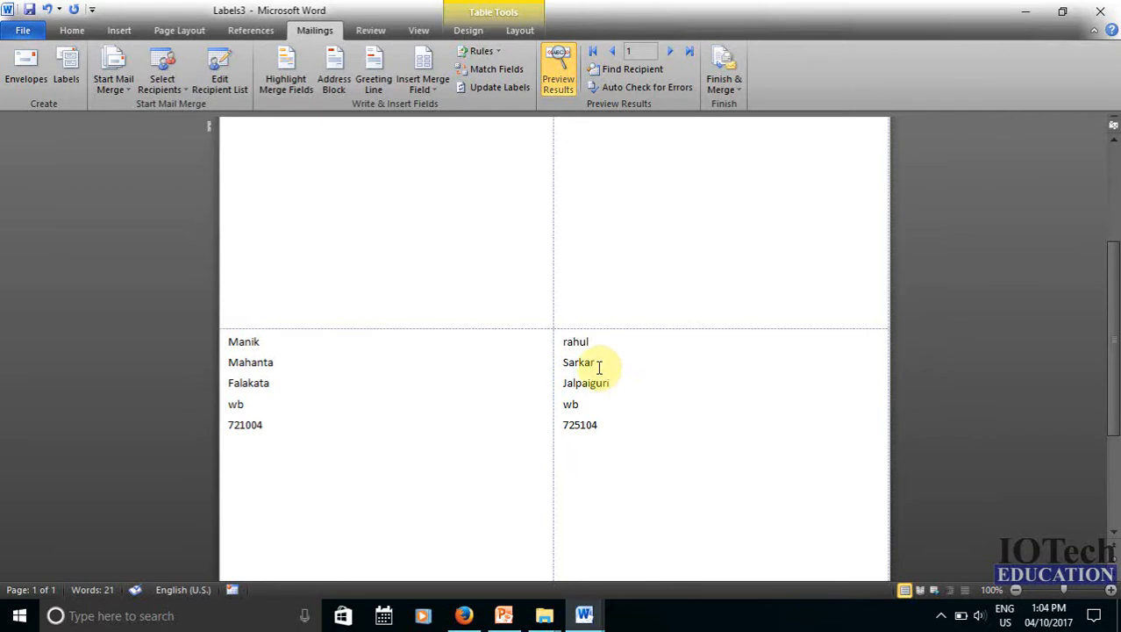
scroll(601, 369, up, 3)
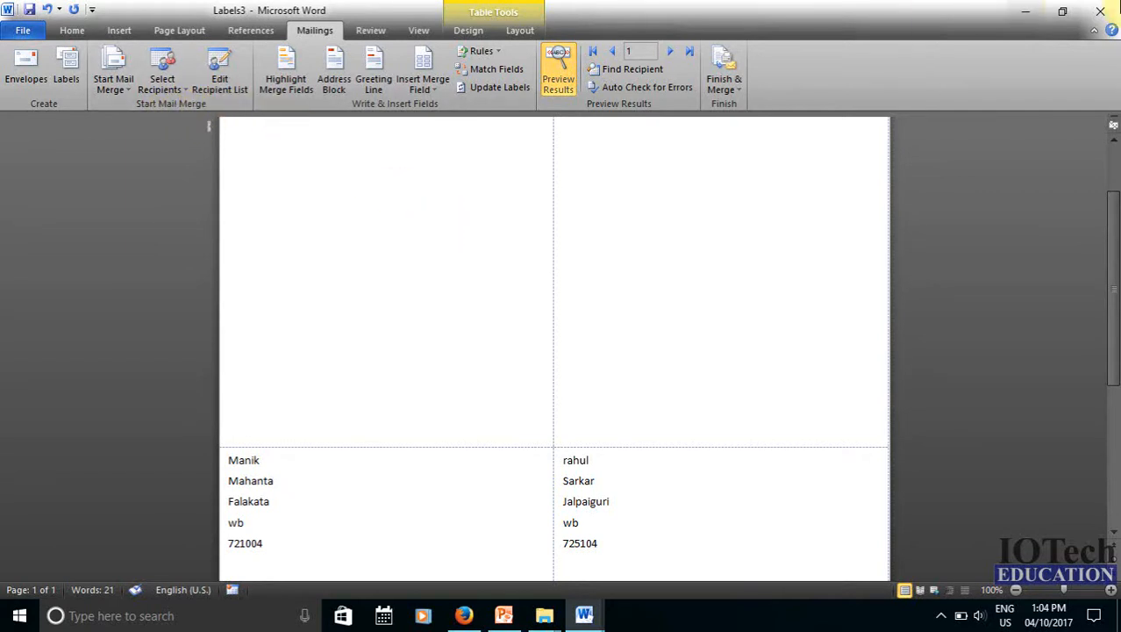
click(1100, 10)
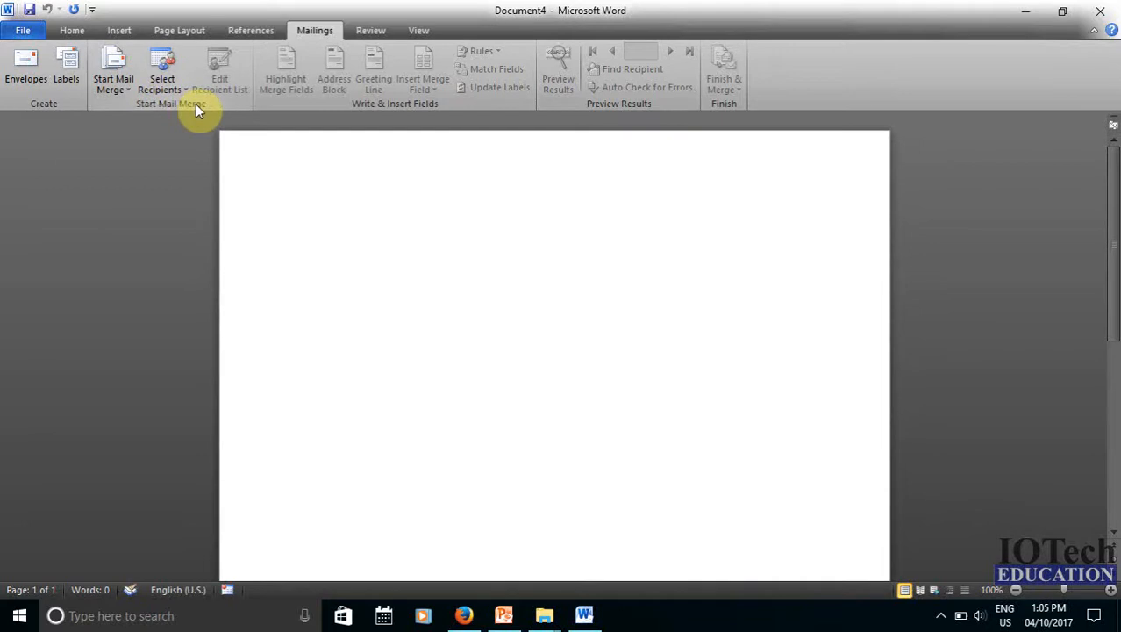
Show the Start Mail Merge document types for the blank Document4
click(112, 87)
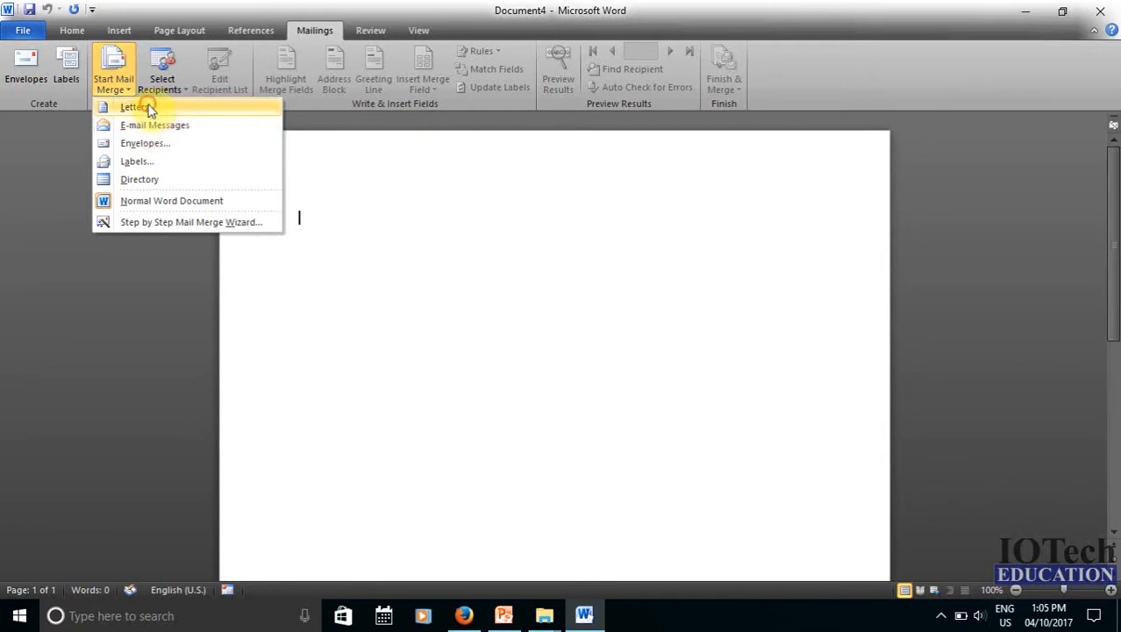
Make Document4 a Letters mail merge and show the Select Recipients options
click(149, 106)
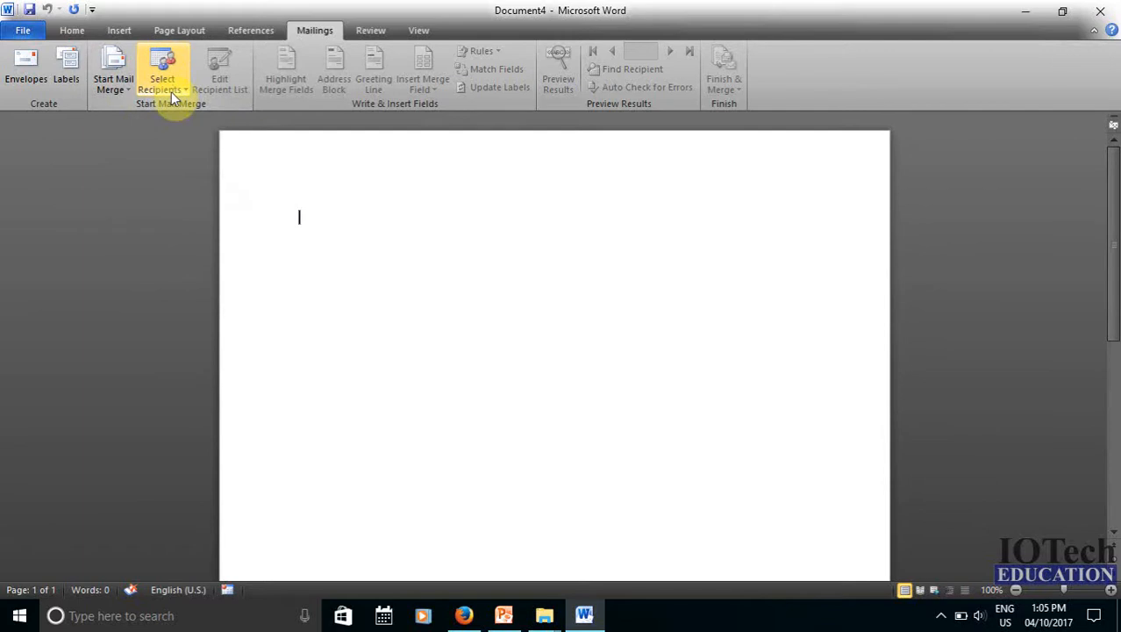
click(172, 95)
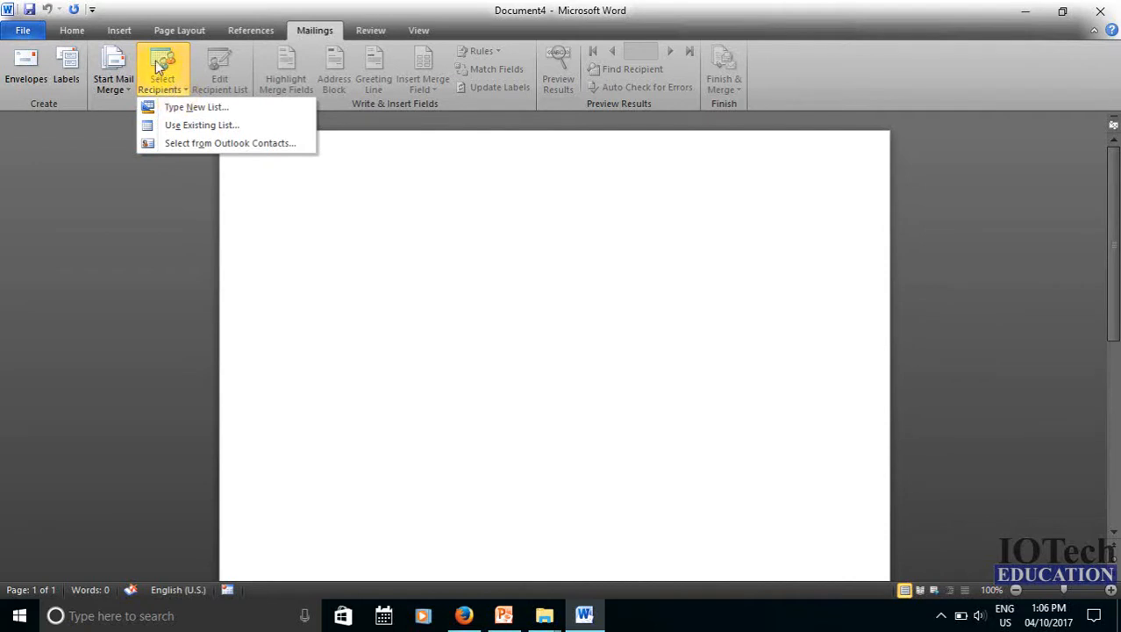
click(190, 113)
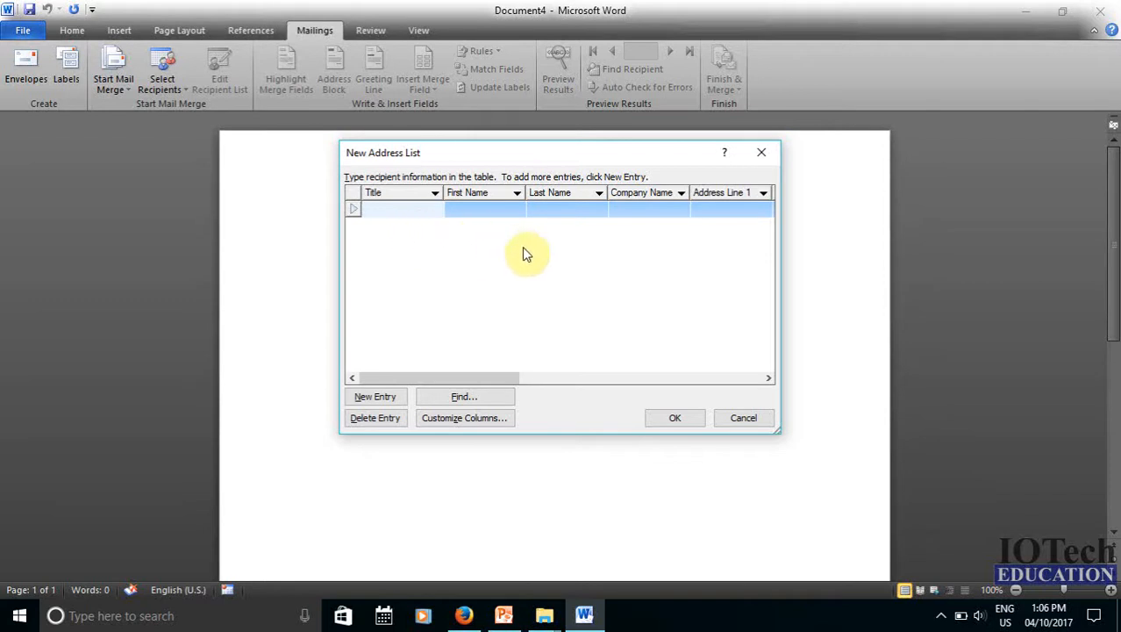
click(750, 421)
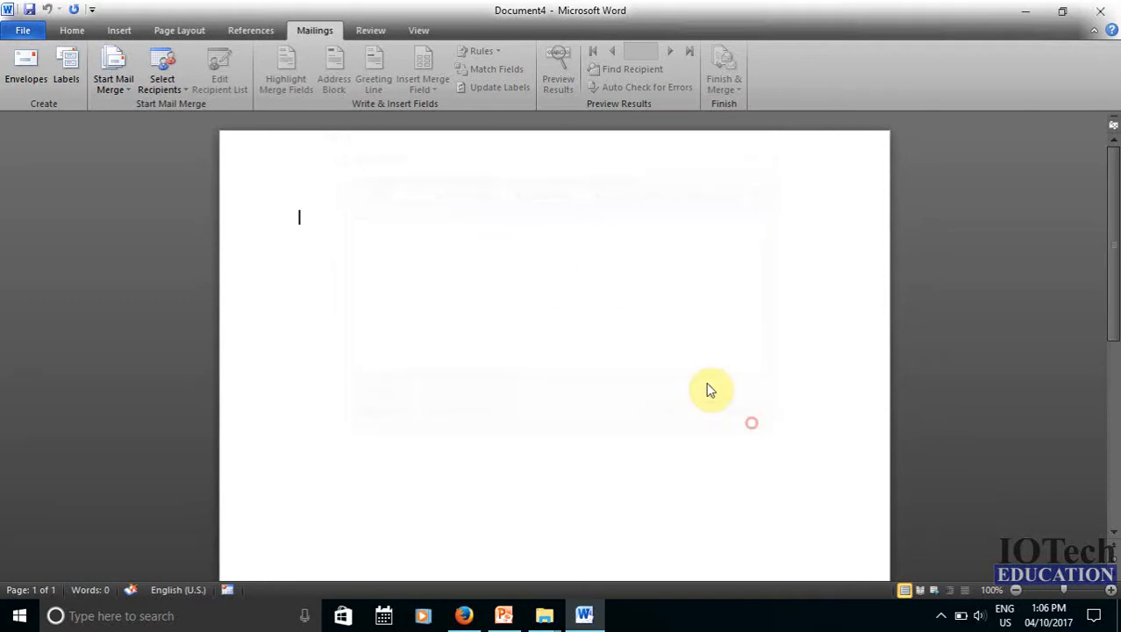
click(160, 82)
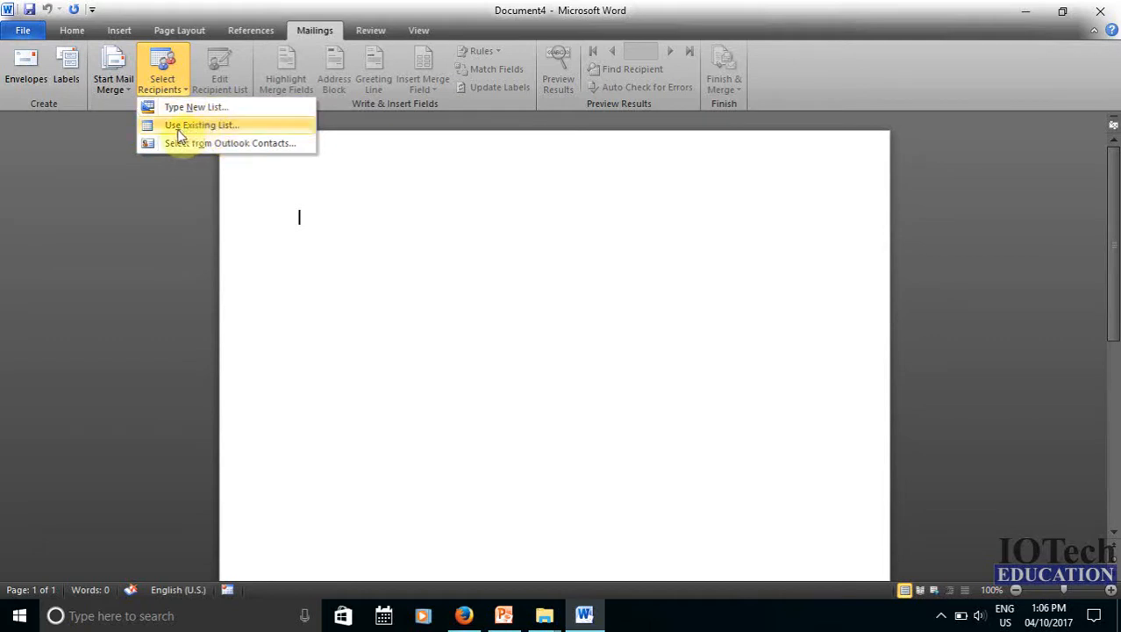
Link the letter to iotech contact list.mdb in Documents > My Data Sources as its recipients
click(211, 125)
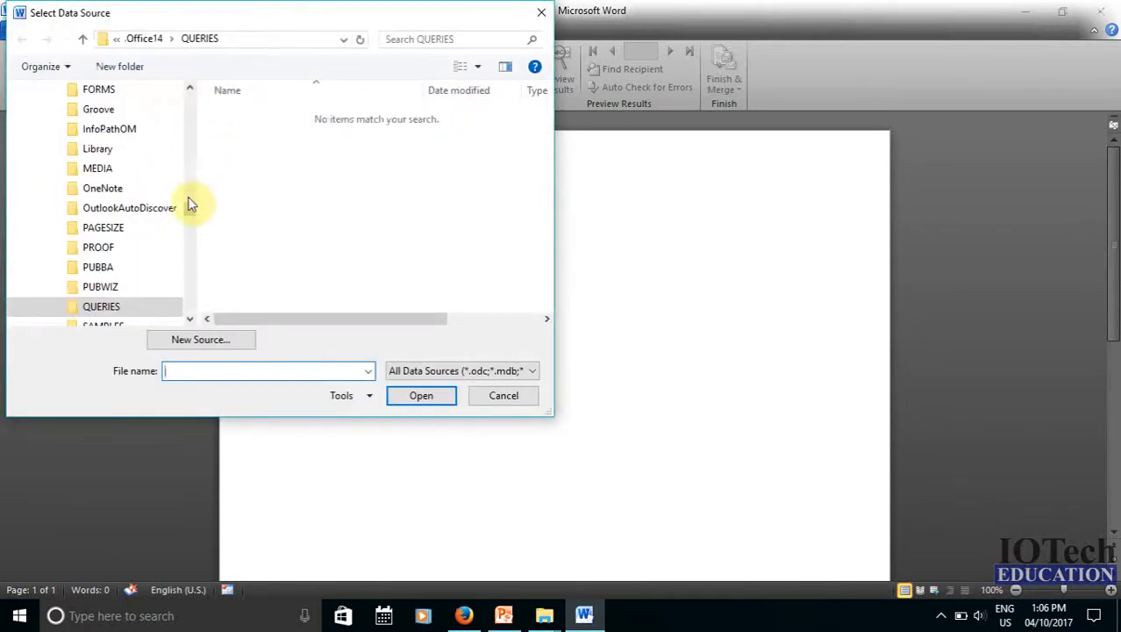
drag(191, 210, 188, 95)
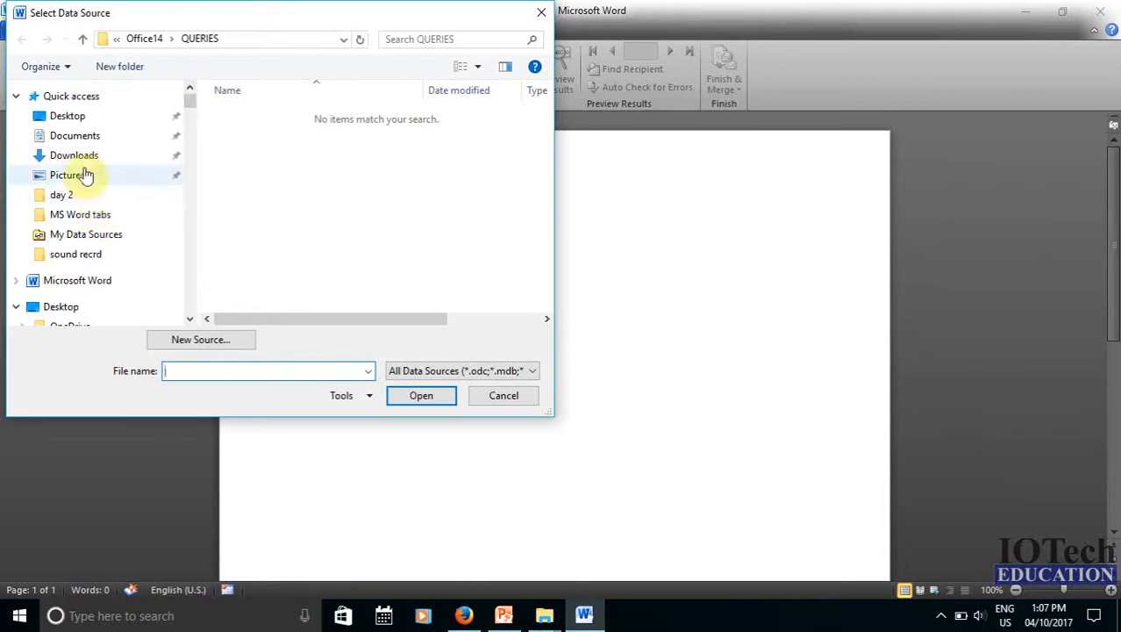
click(116, 138)
click(267, 219)
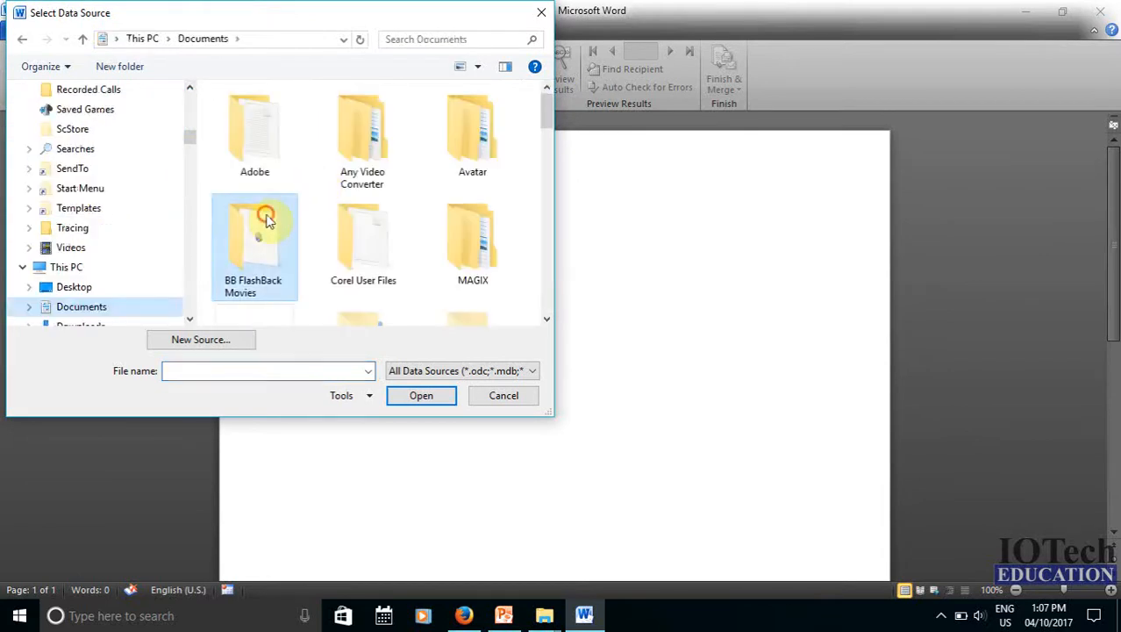
scroll(263, 255, down, 3)
scroll(262, 263, up, 2)
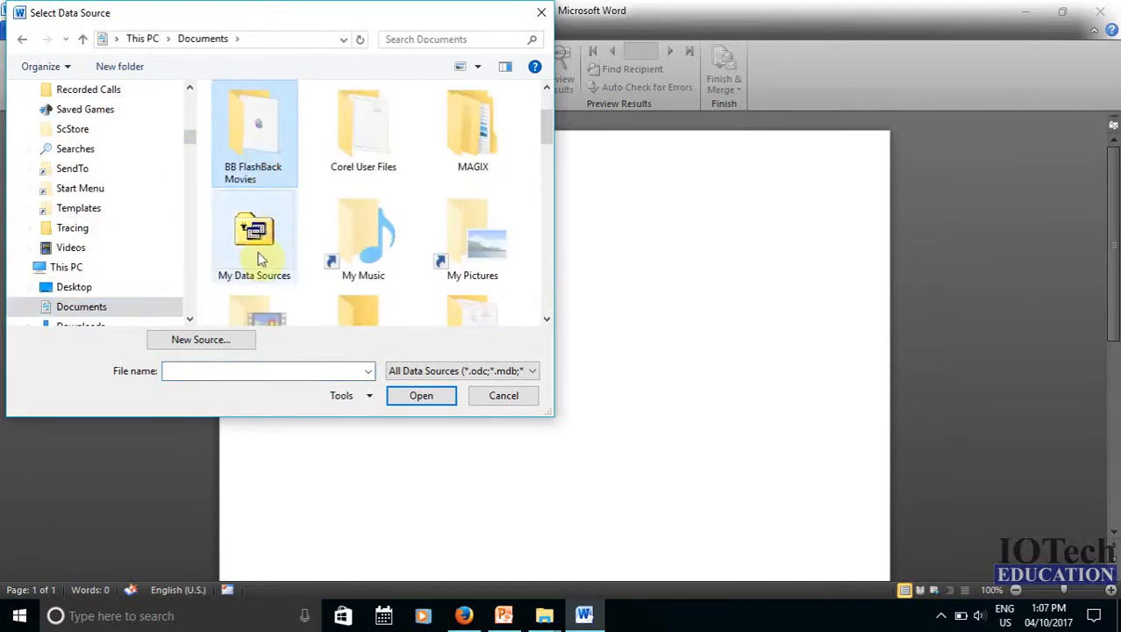
double_click(257, 250)
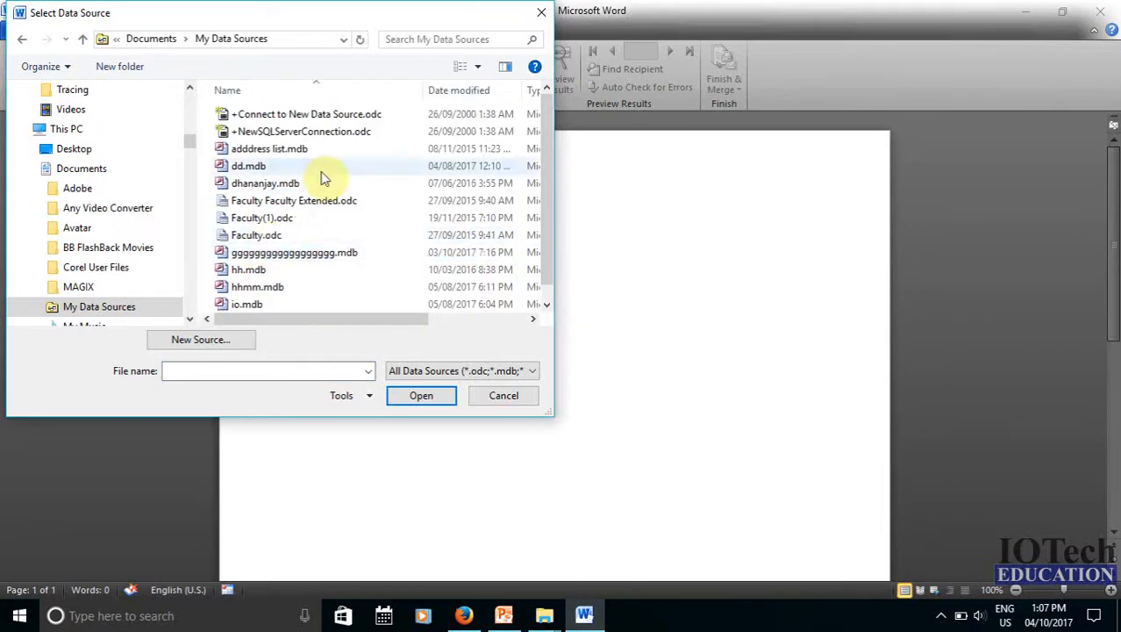
scroll(323, 179, down, 1)
click(278, 301)
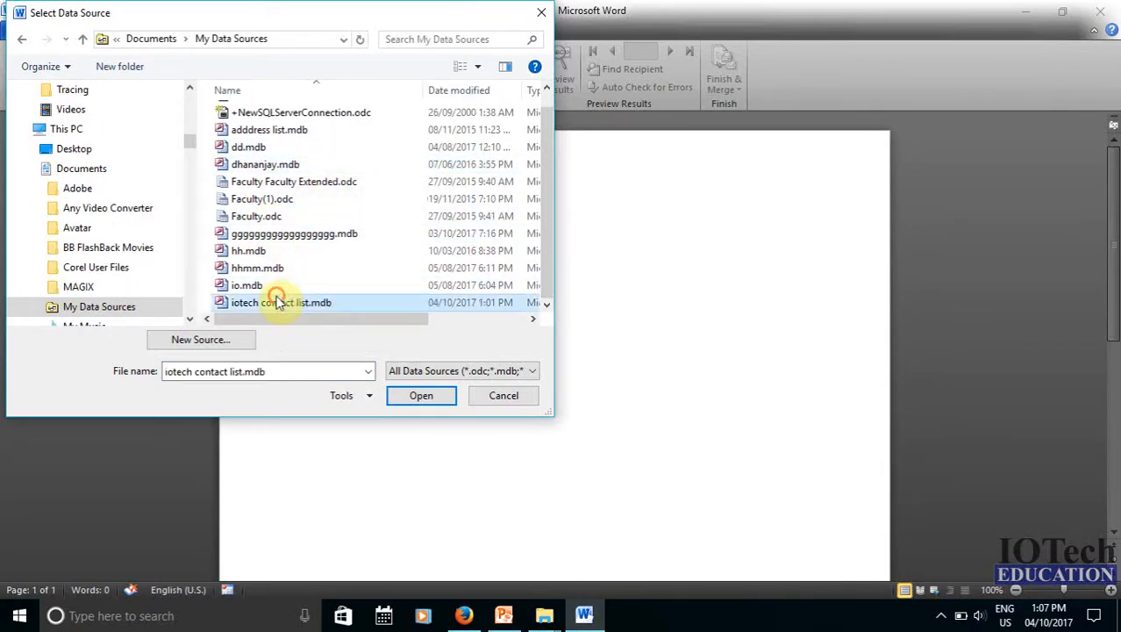
click(422, 396)
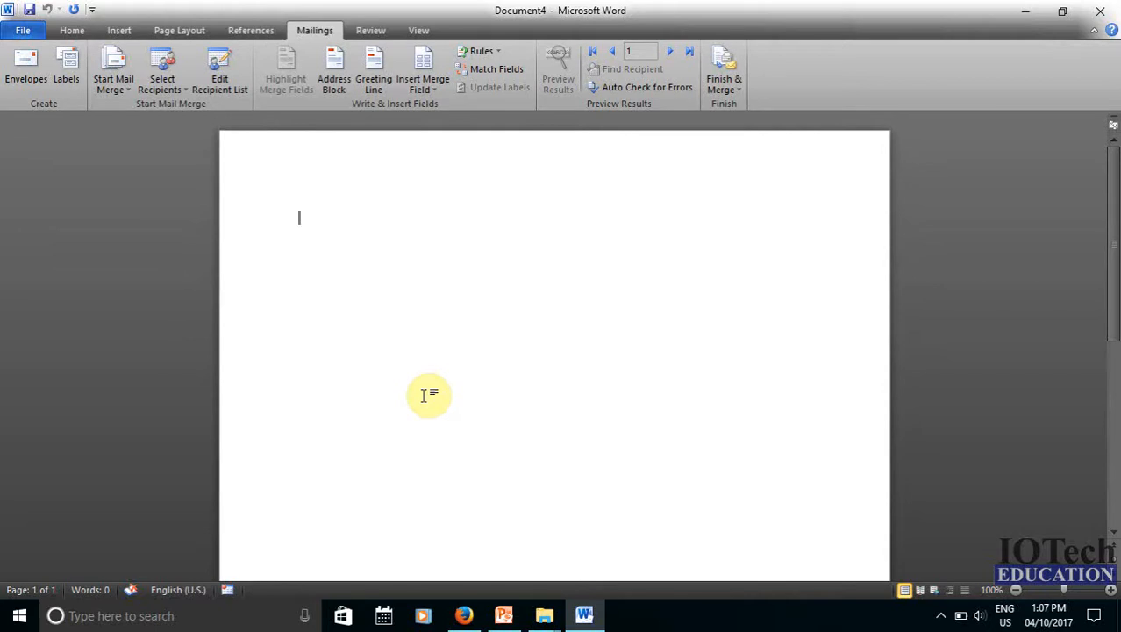
Open iotech contact list.mdb in Edit Data Source, showing its four contact entries
click(220, 78)
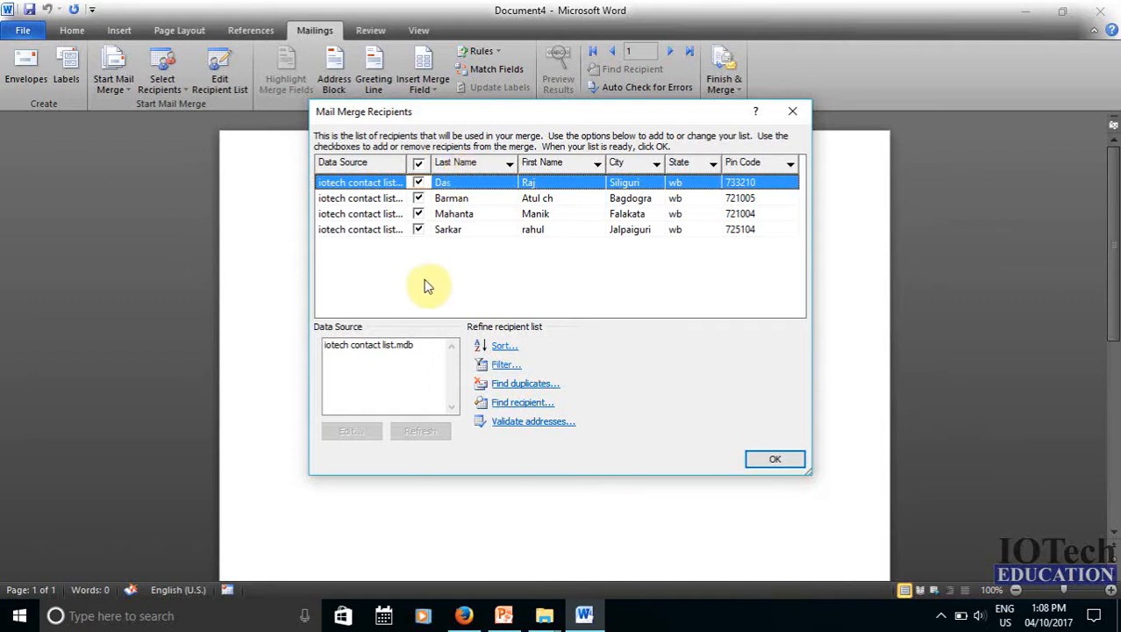
click(351, 345)
click(350, 431)
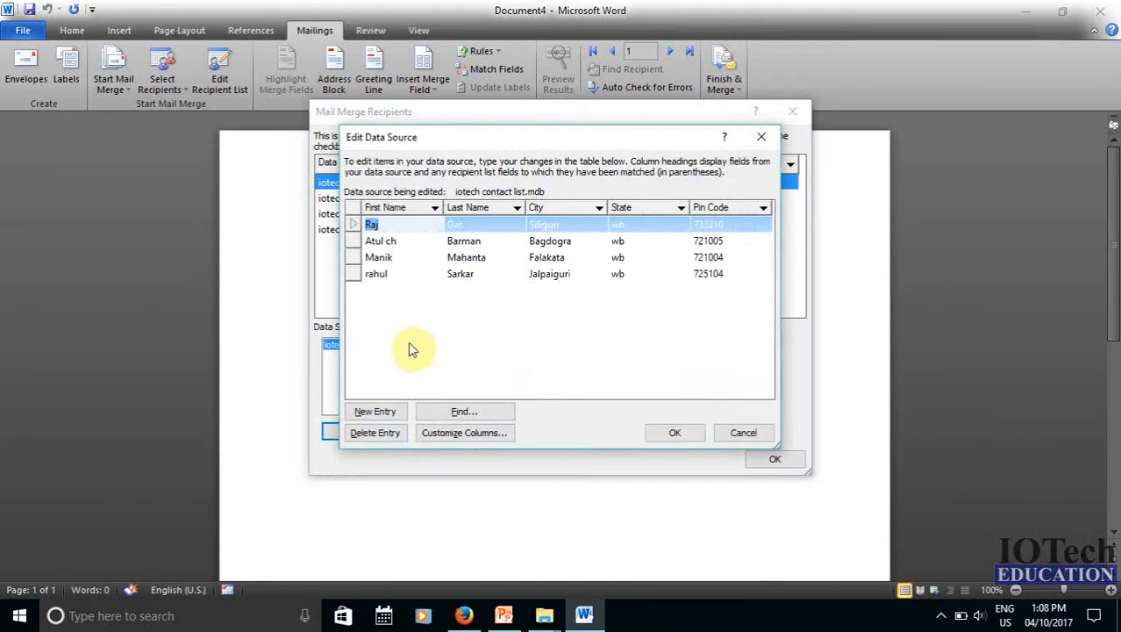